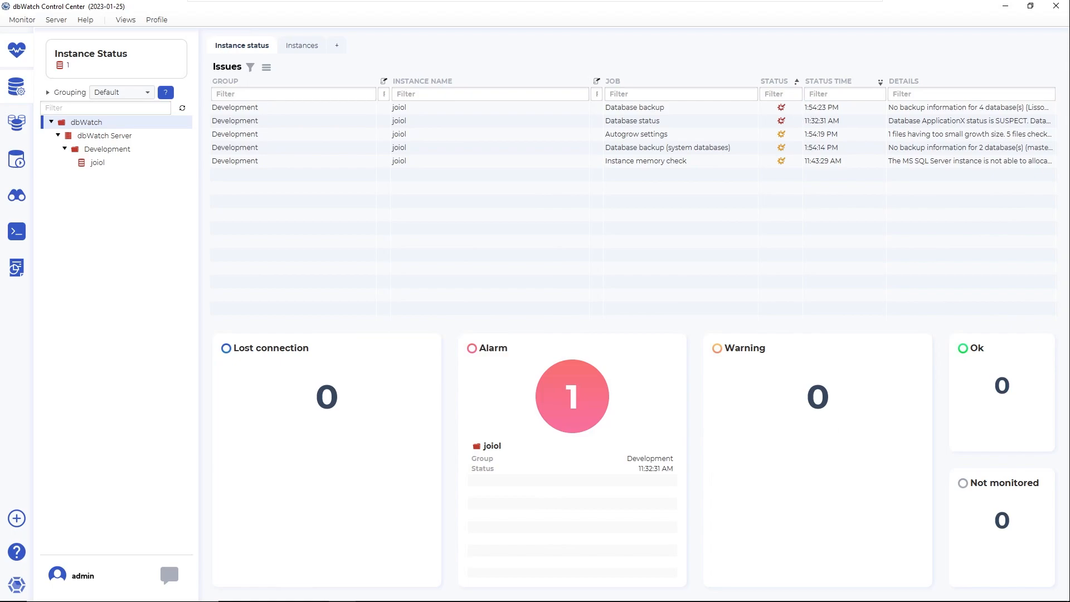
Step: Read the full details message of the Database backup issue and dismiss it
left_click(905, 112)
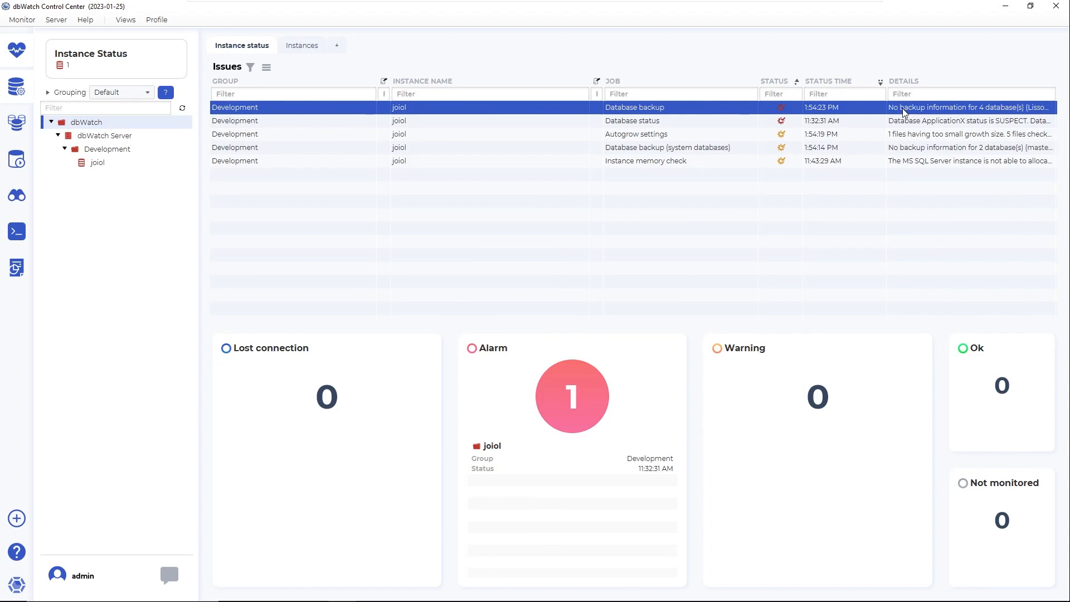
double_click(904, 112)
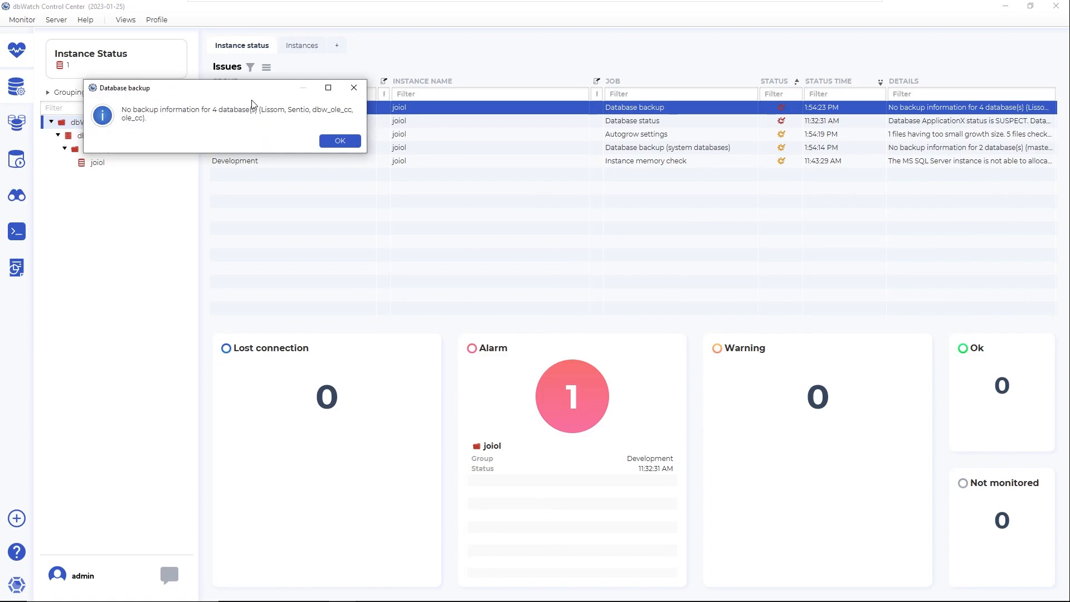
left_click(335, 143)
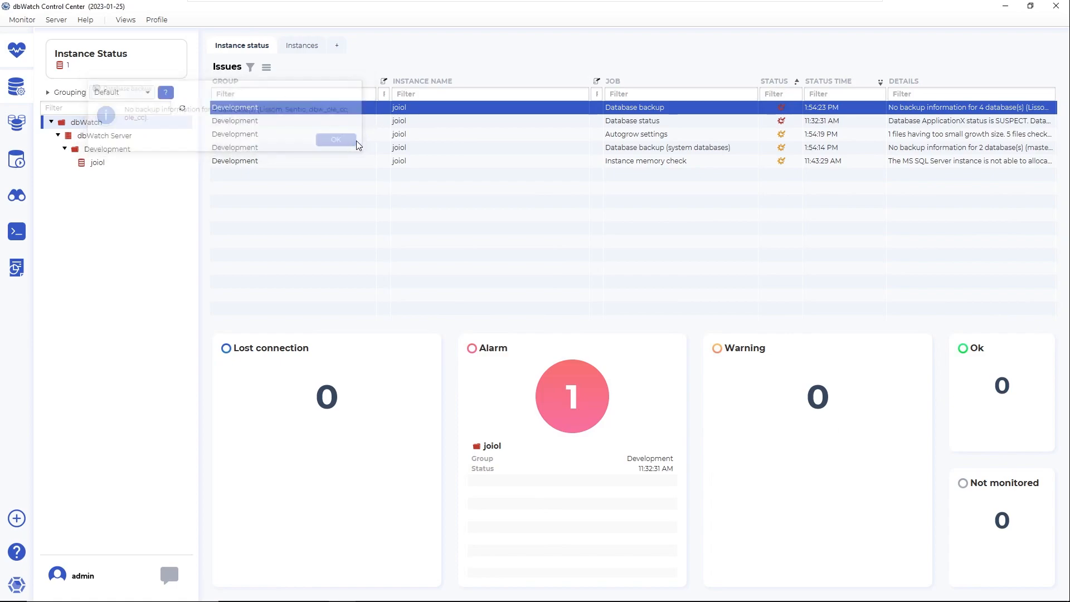
Step: Review the details report of the Database backup job, including missing and incremental backups, and close it
right_click(497, 111)
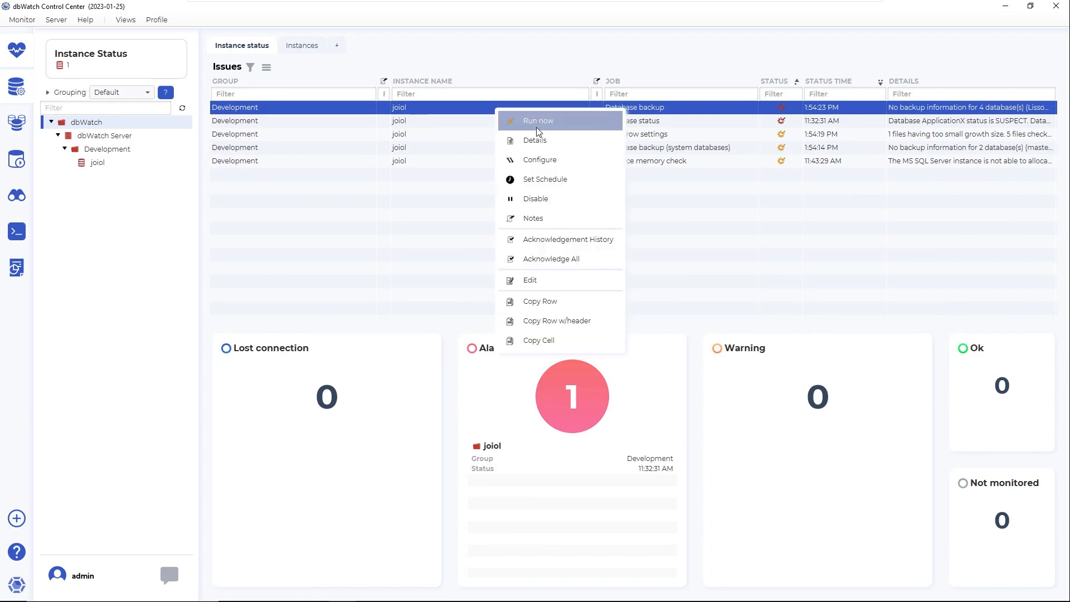
left_click(538, 142)
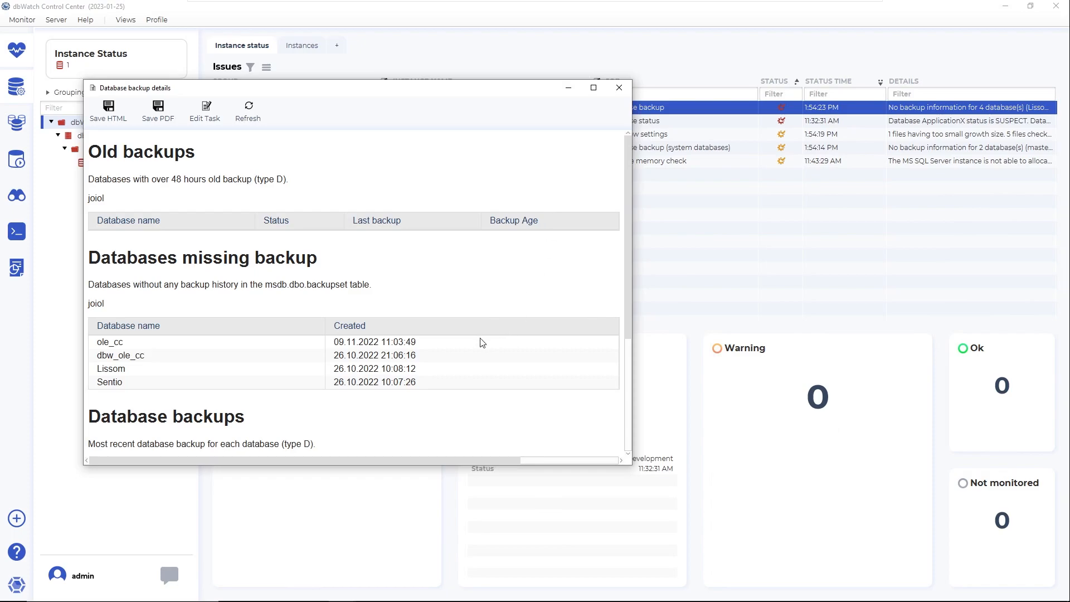
scroll(482, 343, "down", 3)
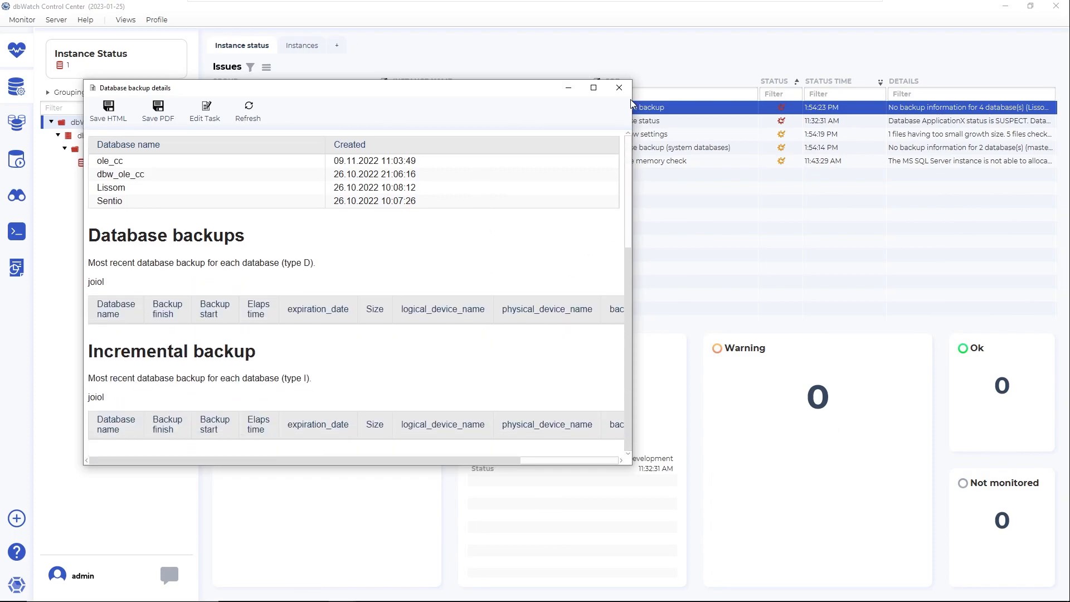
left_click(620, 88)
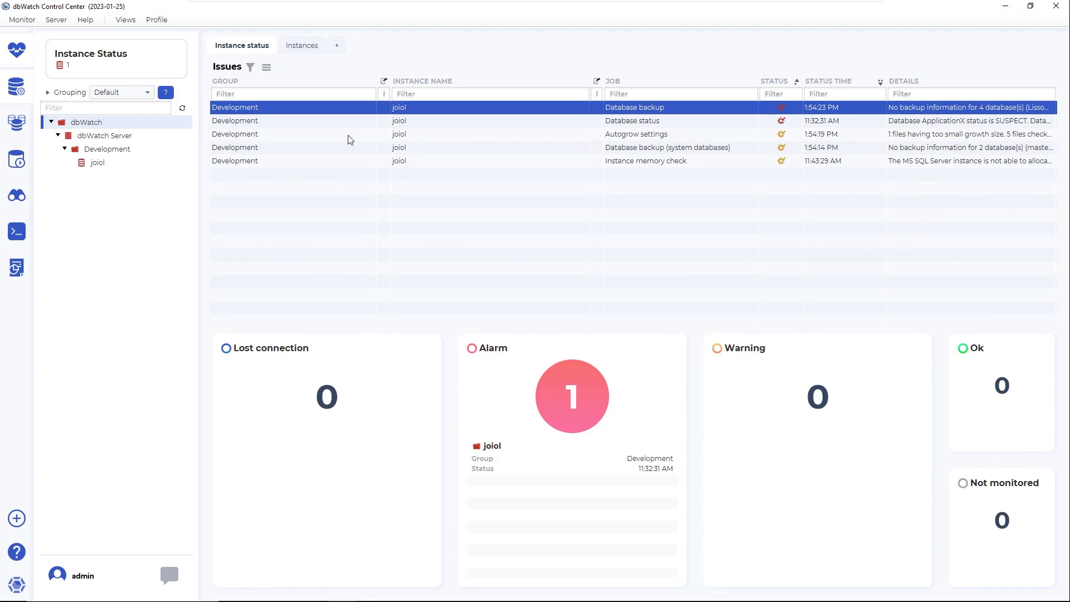
Step: Check the status of the Development group and the dbWatch root, view the Instances overview, and return to the instance status
left_click(107, 150)
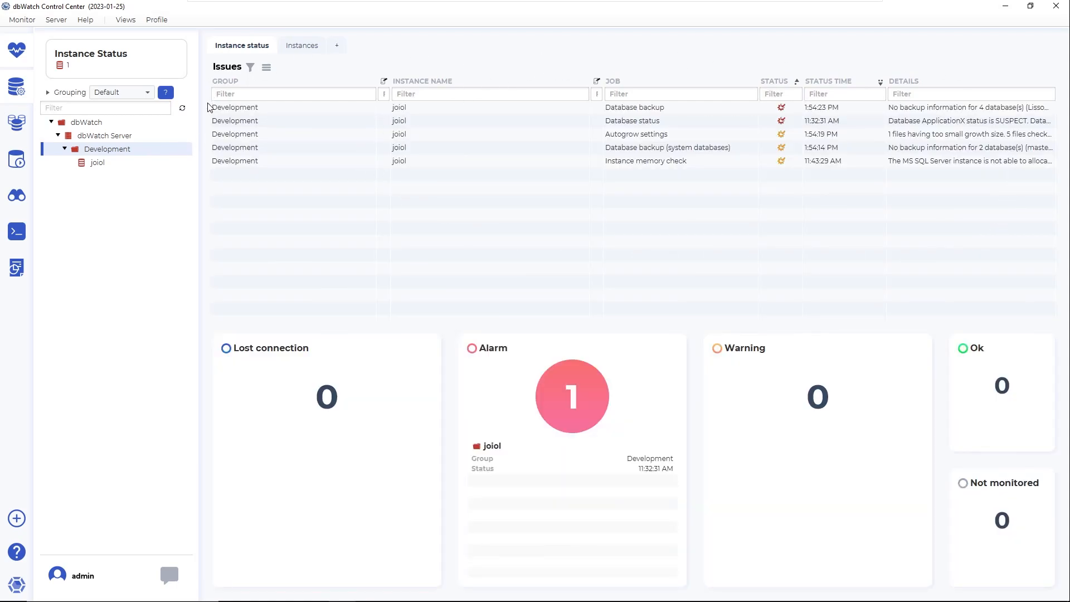
left_click(86, 124)
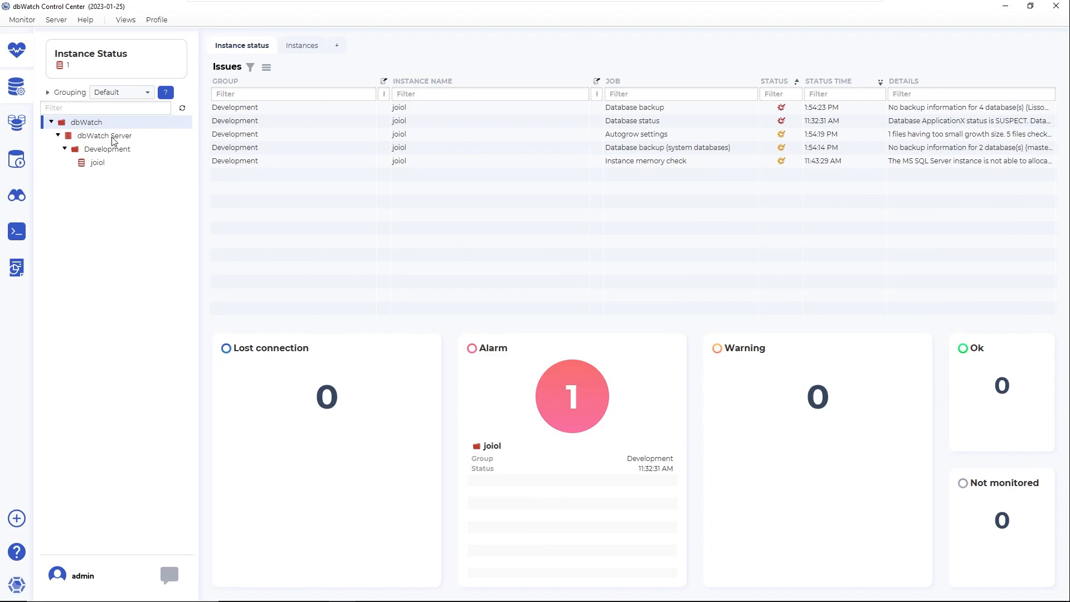
left_click(308, 49)
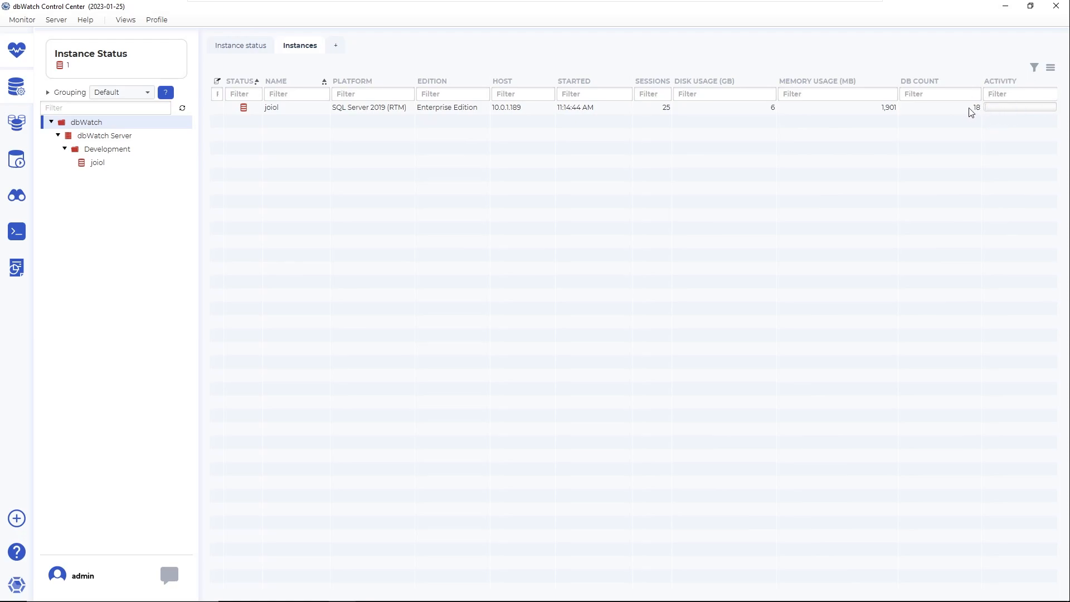
left_click(251, 50)
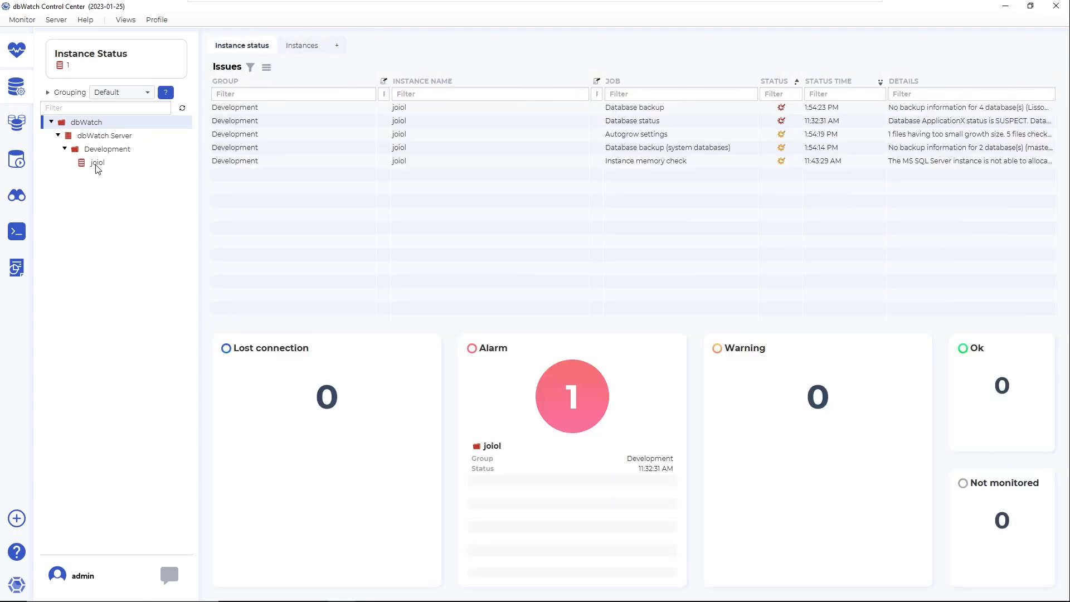
Step: Open the joiol instance's details and look through its jobs with status
left_click(98, 163)
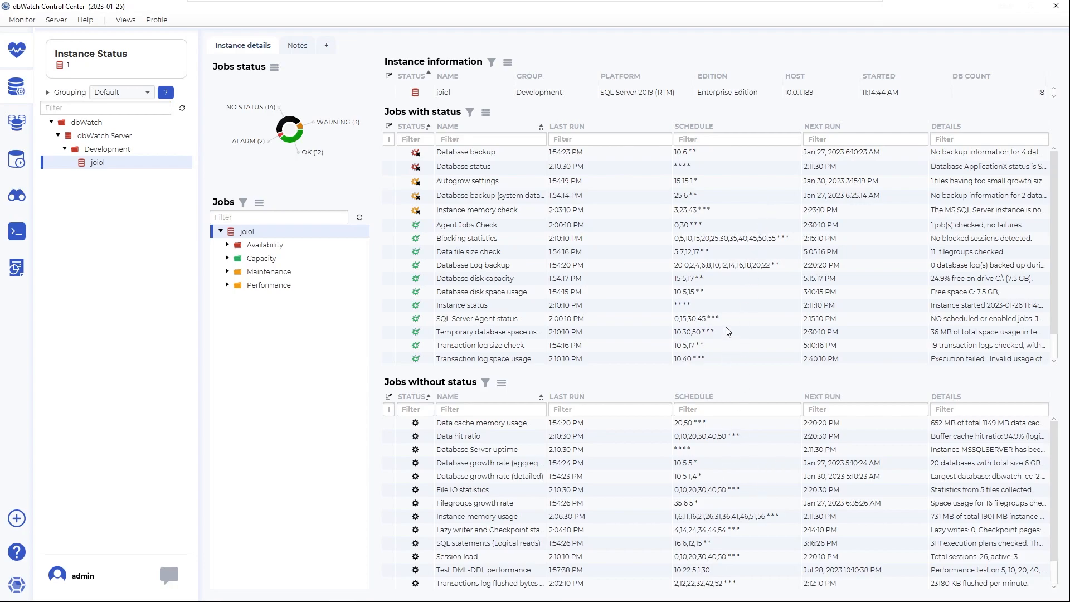
scroll(732, 324, "down", 1)
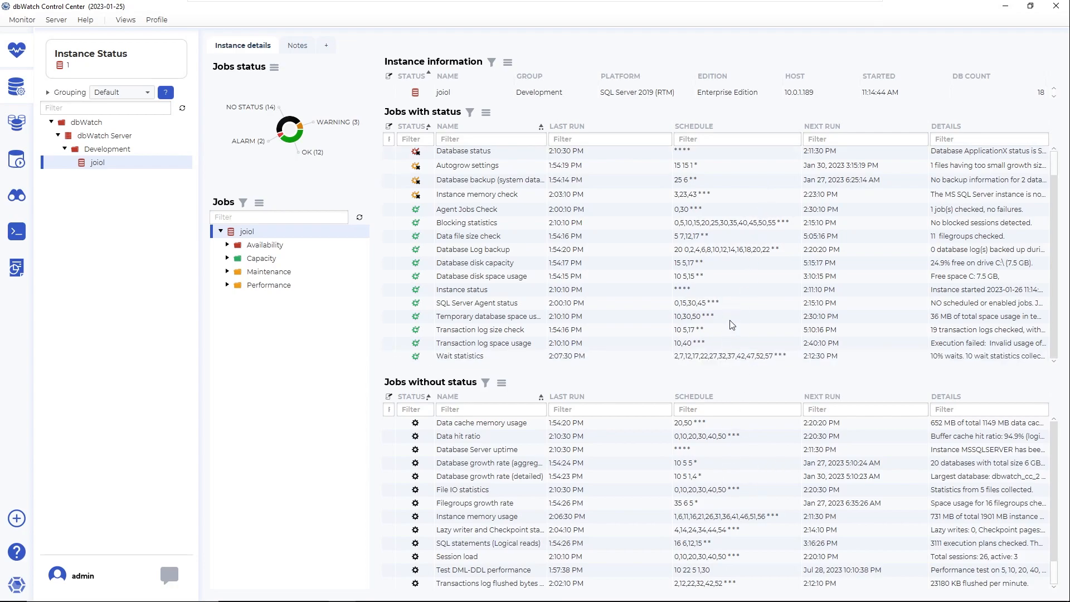
scroll(732, 324, "up", 1)
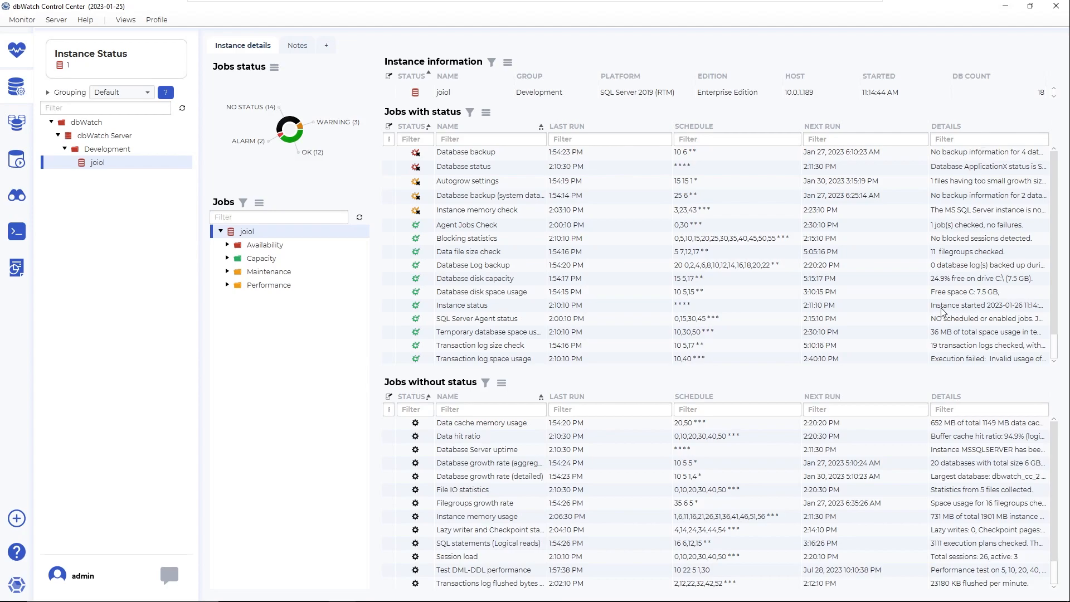
Step: View the configuration parameters of the Database backup job and close them without applying changes
left_click(967, 154)
right_click(966, 154)
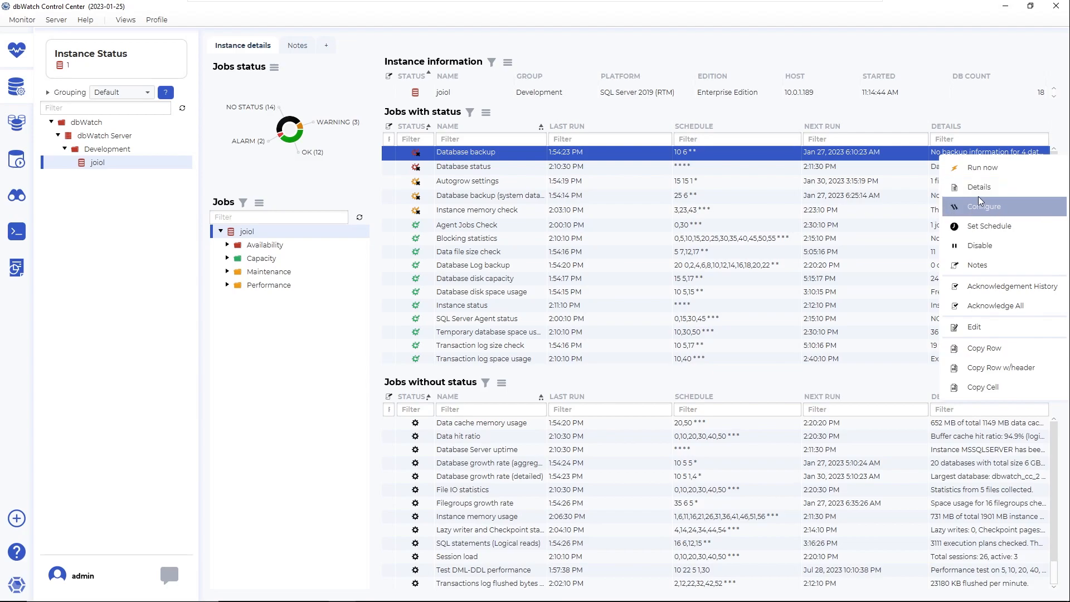
left_click(959, 206)
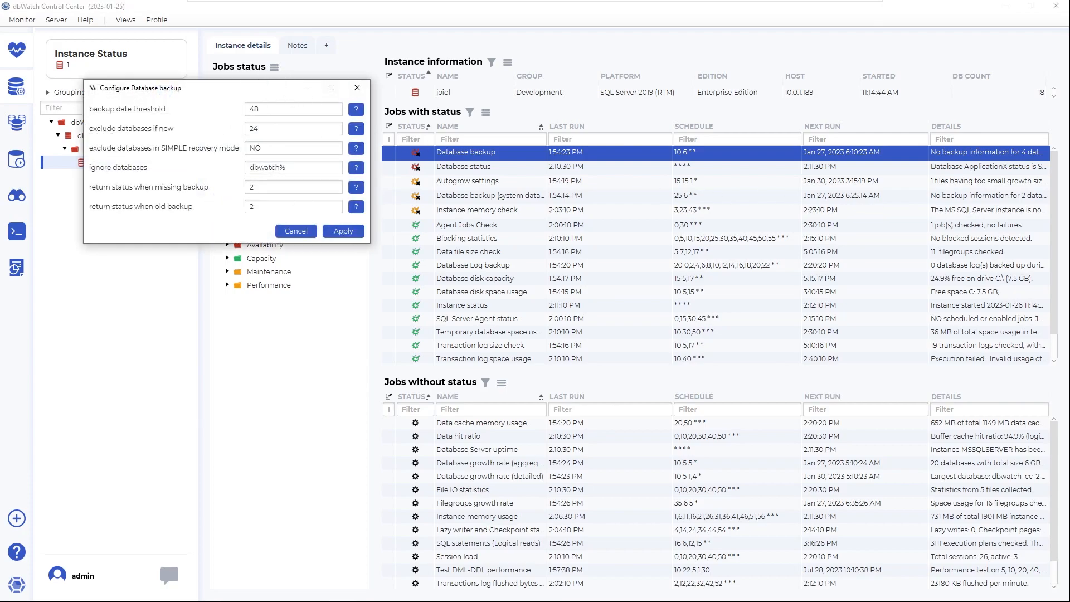
left_click(296, 232)
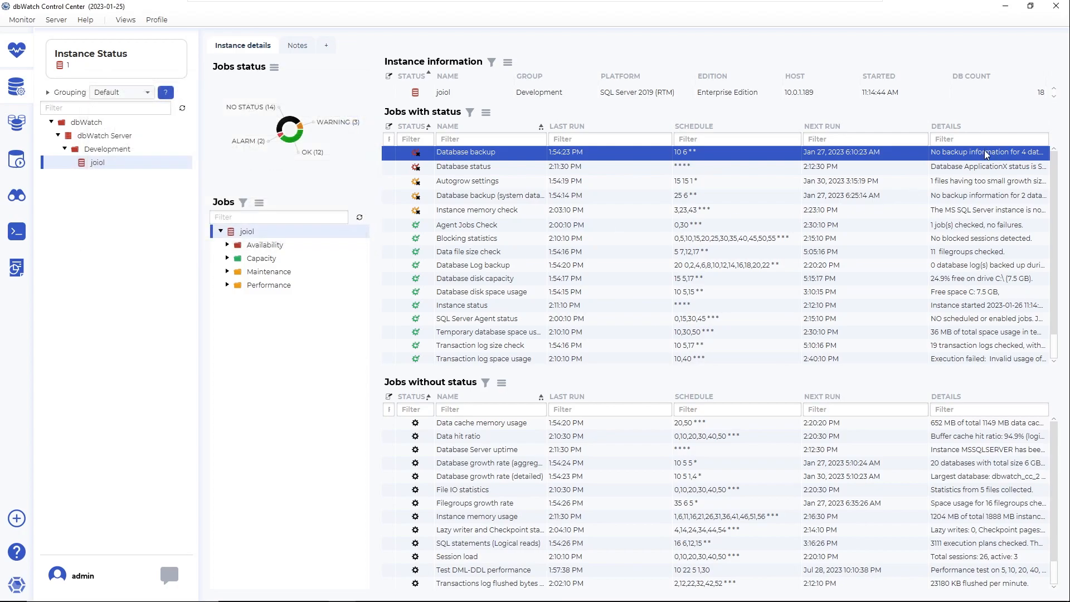
Step: Inspect the Database backup job's schedule in both Interval schedule and Cron schedule modes, and cancel without saving
right_click(983, 150)
left_click(1000, 222)
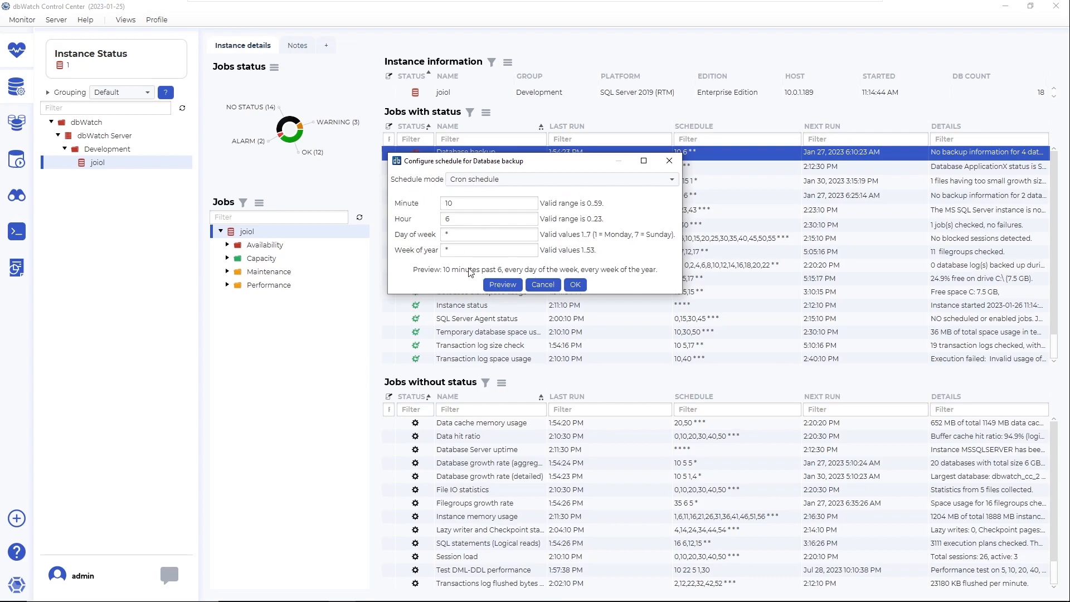
left_click(464, 179)
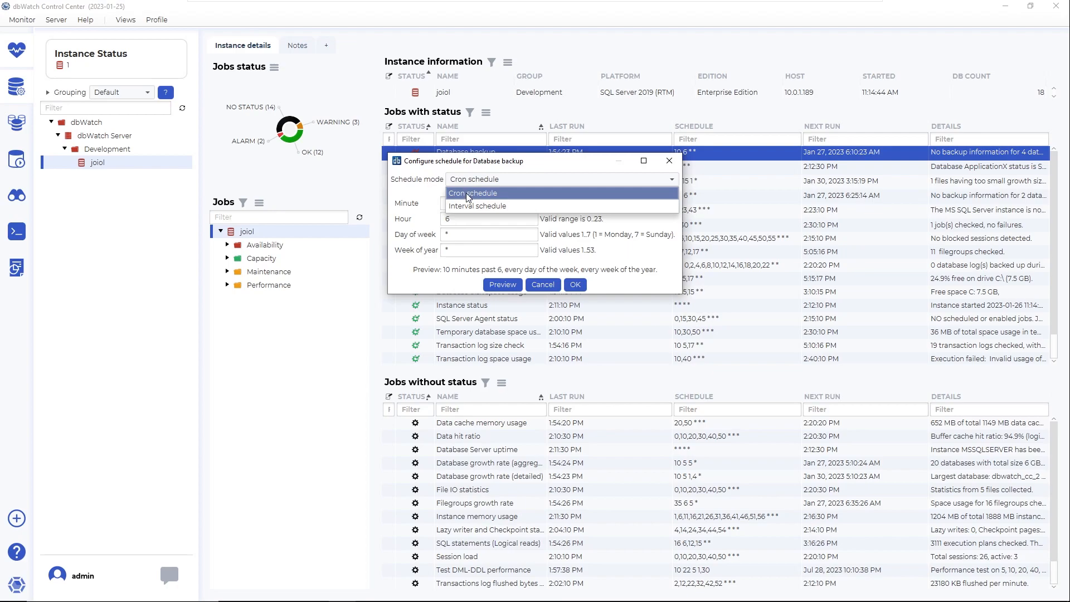
left_click(466, 206)
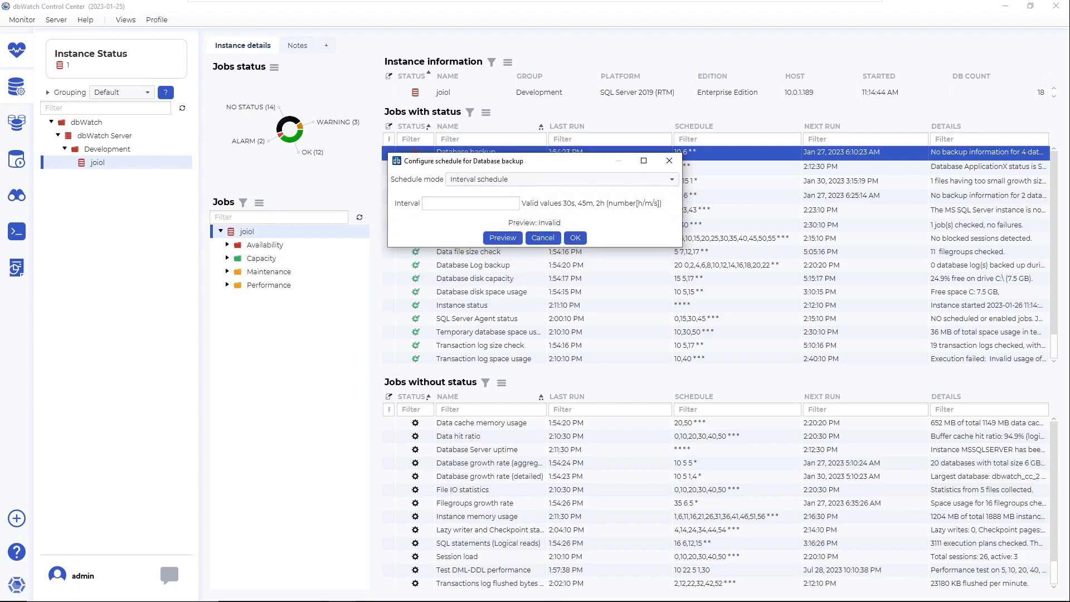
left_click(583, 182)
left_click(542, 193)
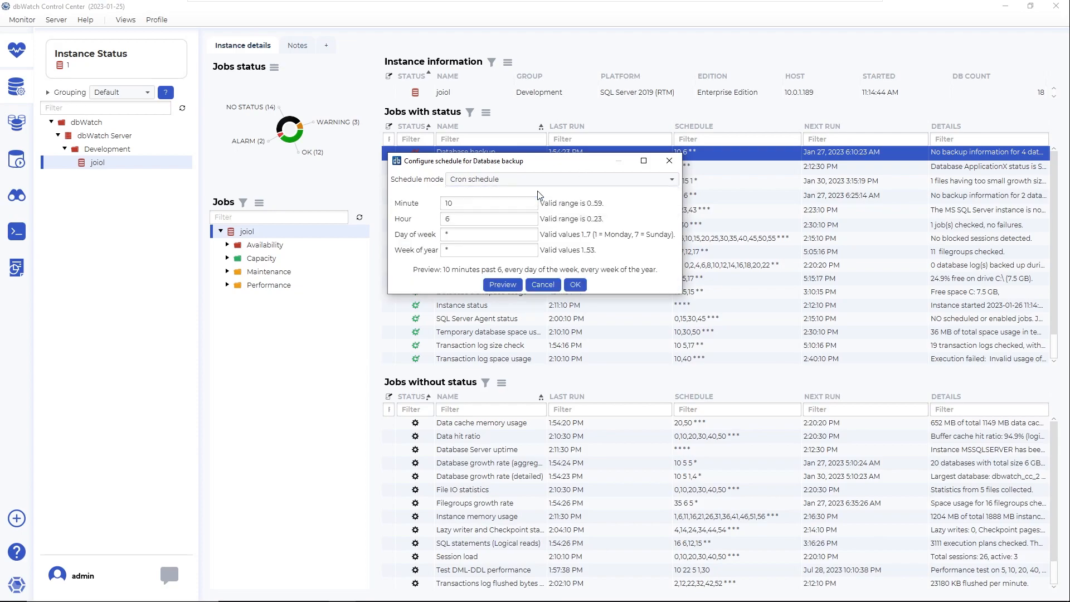
left_click(539, 285)
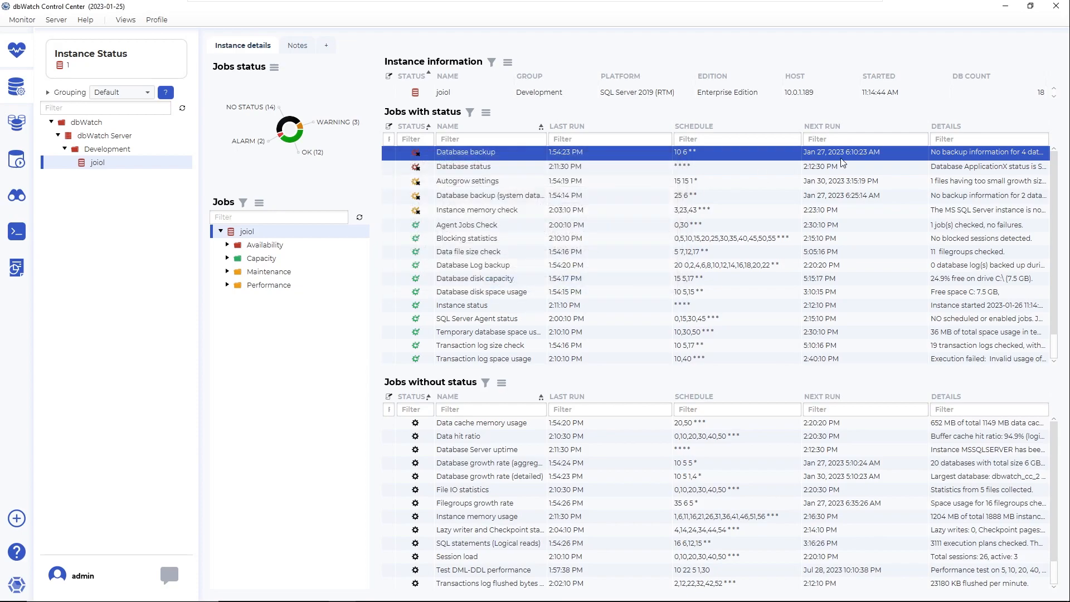
Step: Check the Database backup job's notes, toggling the display of system entries on and off, and close them
right_click(923, 158)
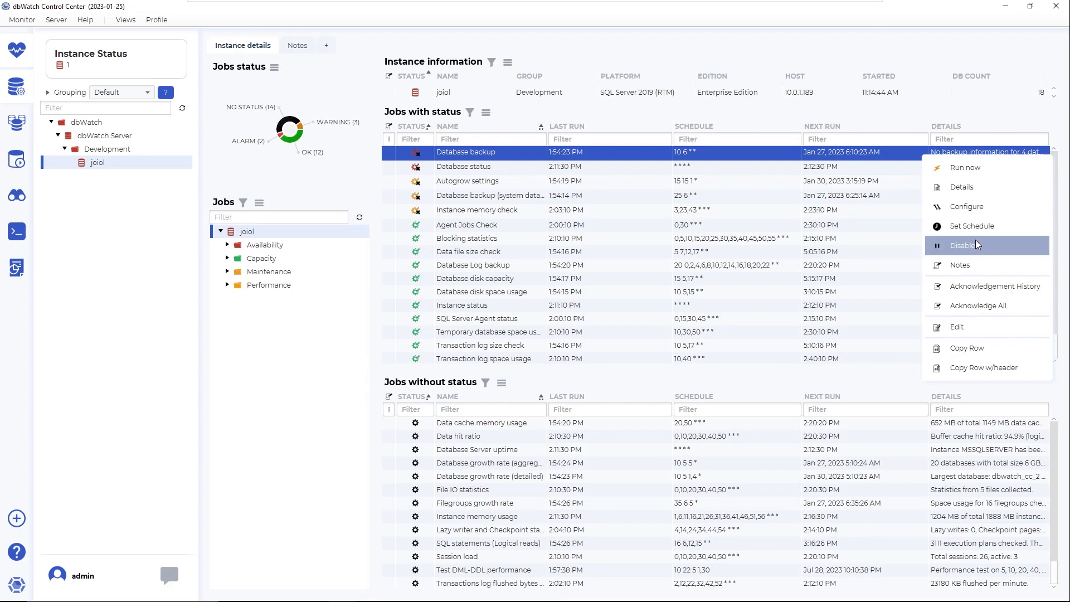
left_click(966, 269)
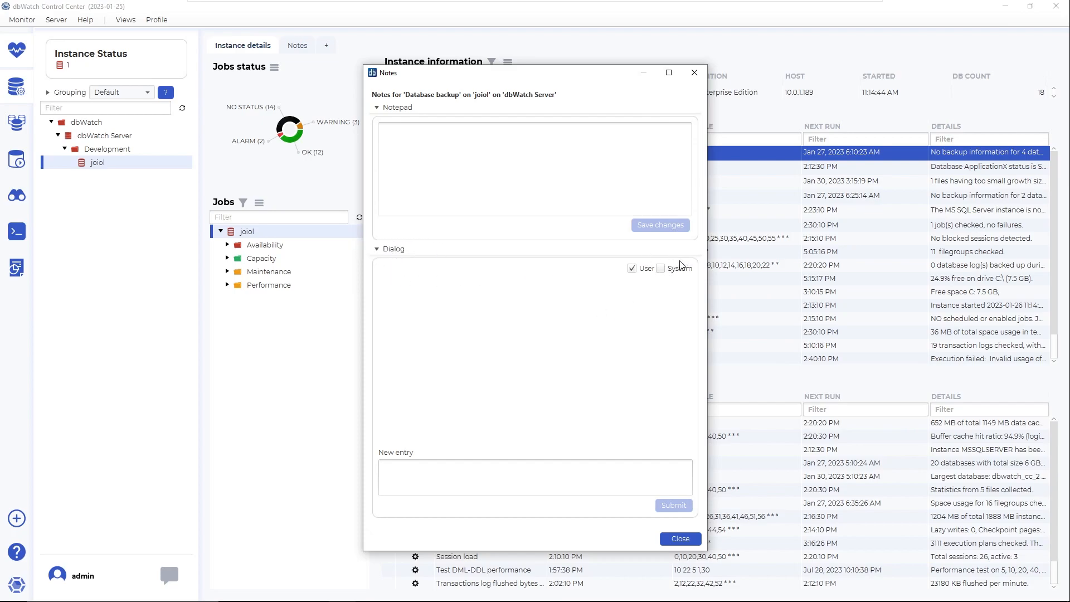
left_click(664, 272)
left_click(661, 270)
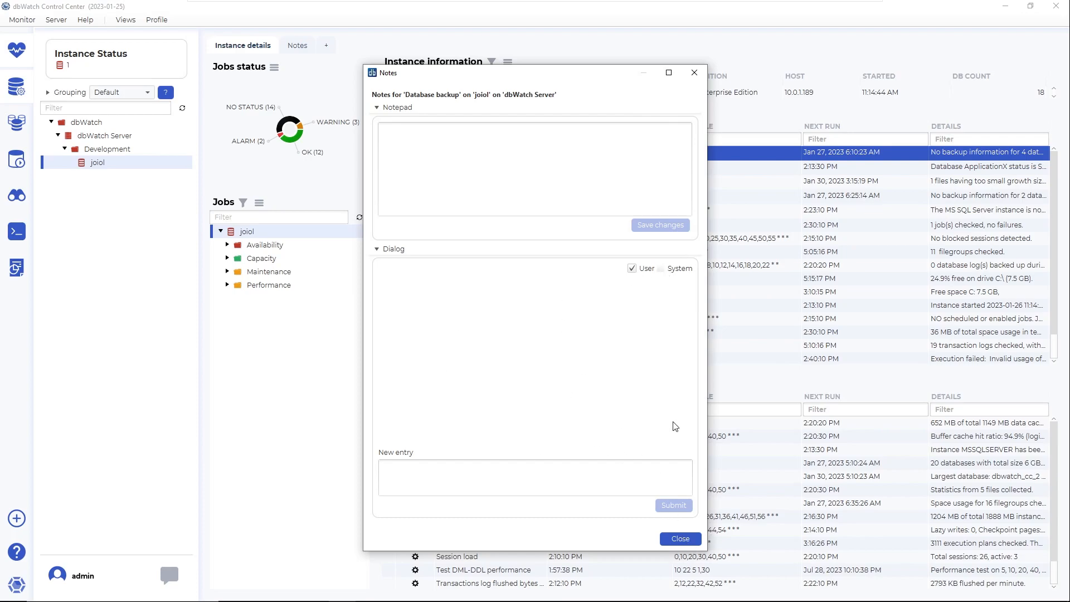
left_click(680, 540)
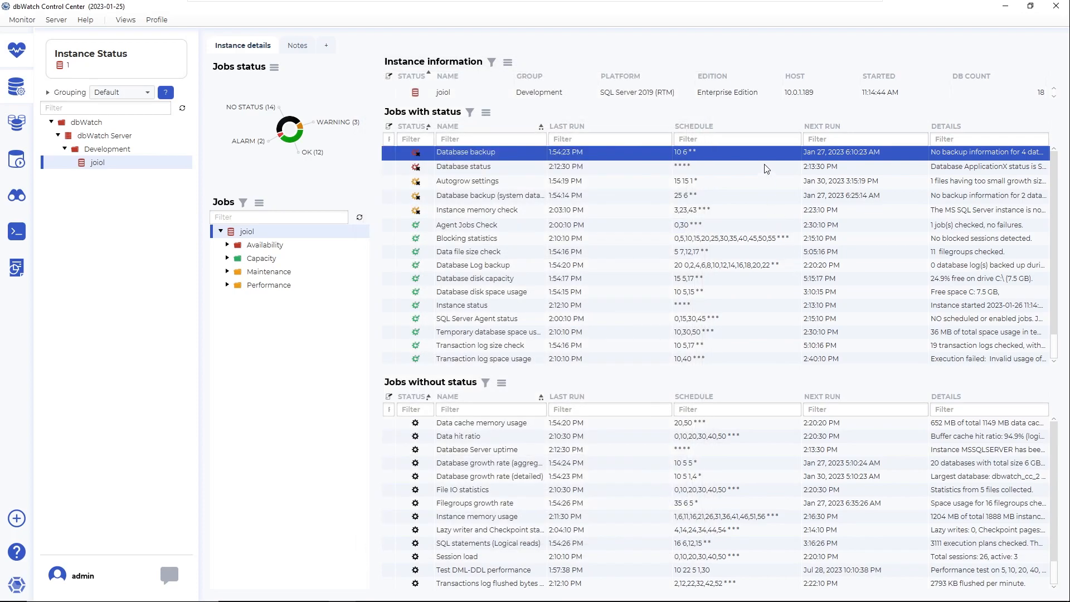
Step: Disable the Database backup job with the description "Some problem"
right_click(757, 149)
left_click(797, 244)
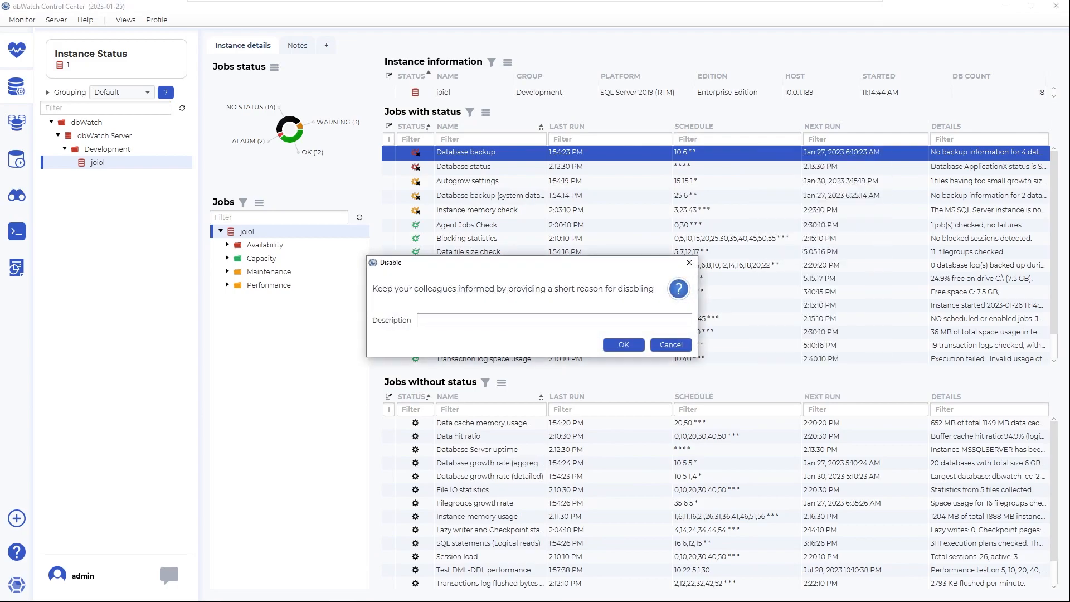
type("Some problem")
key("Return")
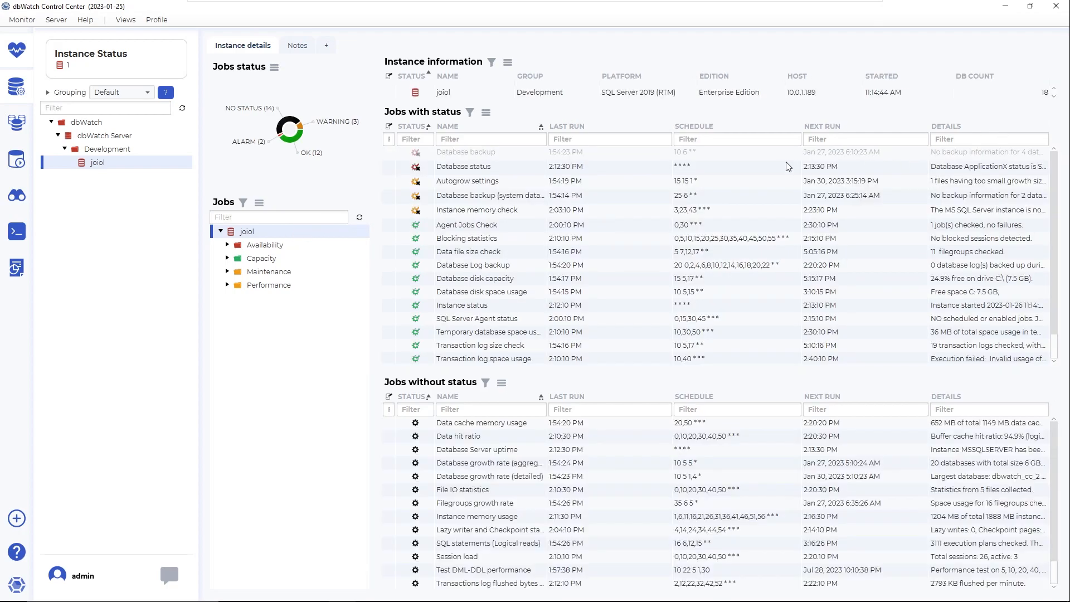
Step: Review the Database backup job's notes with system entries shown, check the instance's notes overview, and return to the instance details
left_click(660, 155)
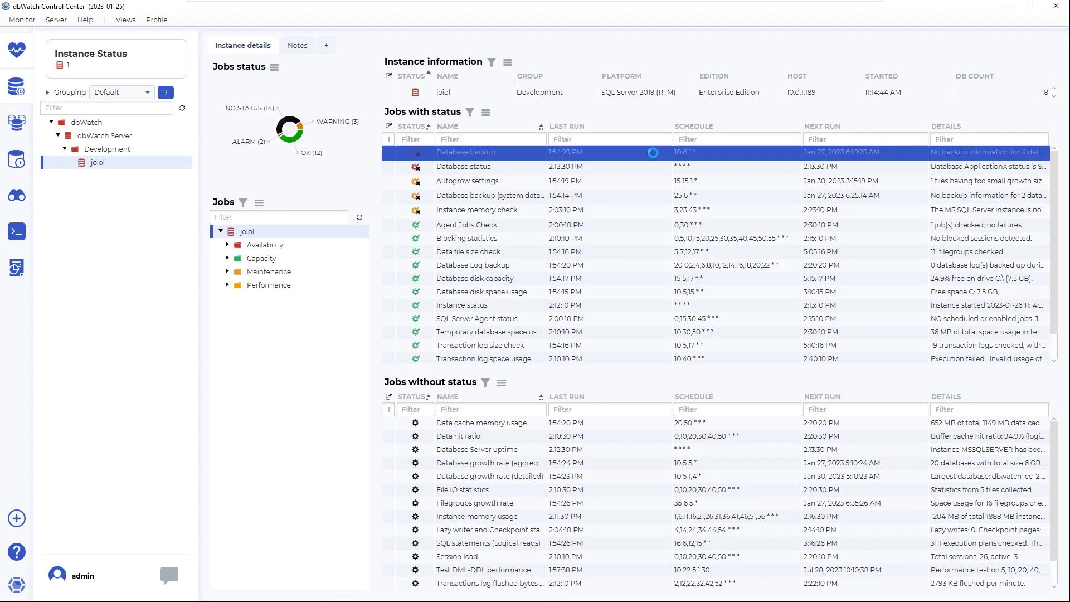
right_click(661, 157)
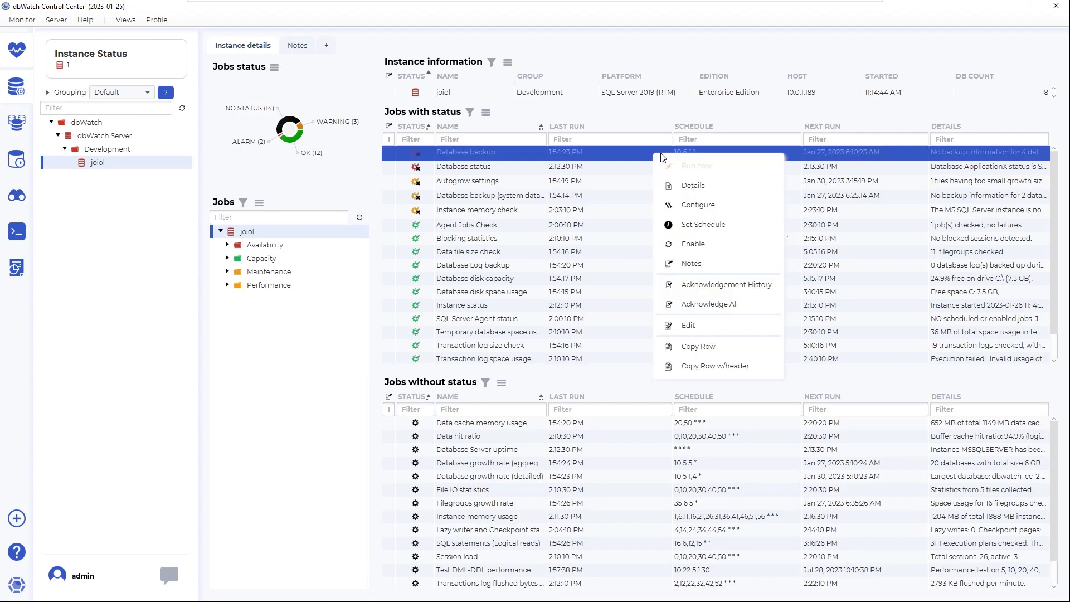
left_click(690, 264)
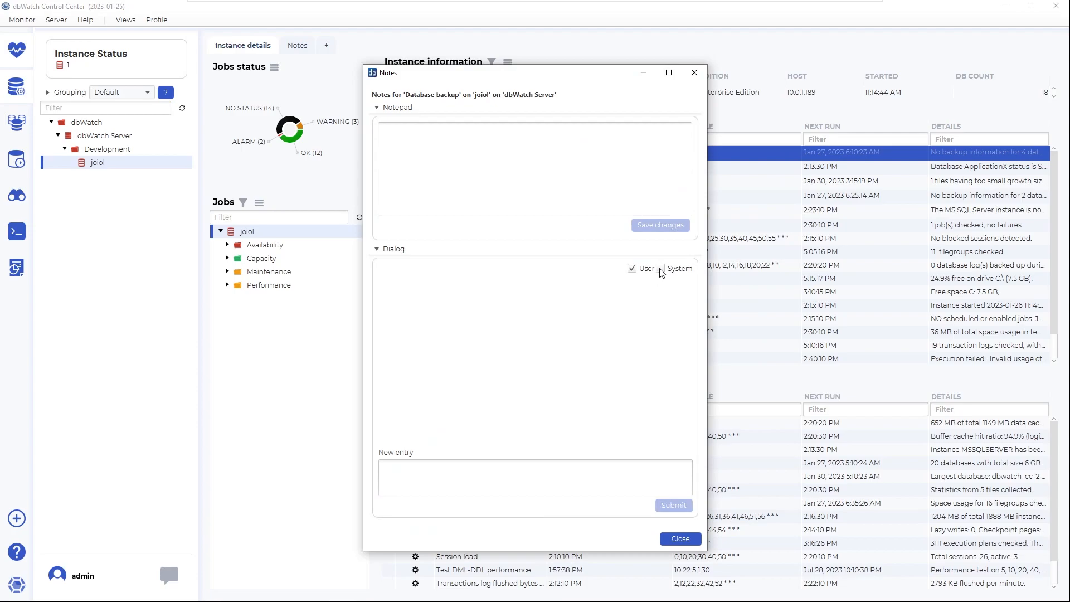
left_click(661, 269)
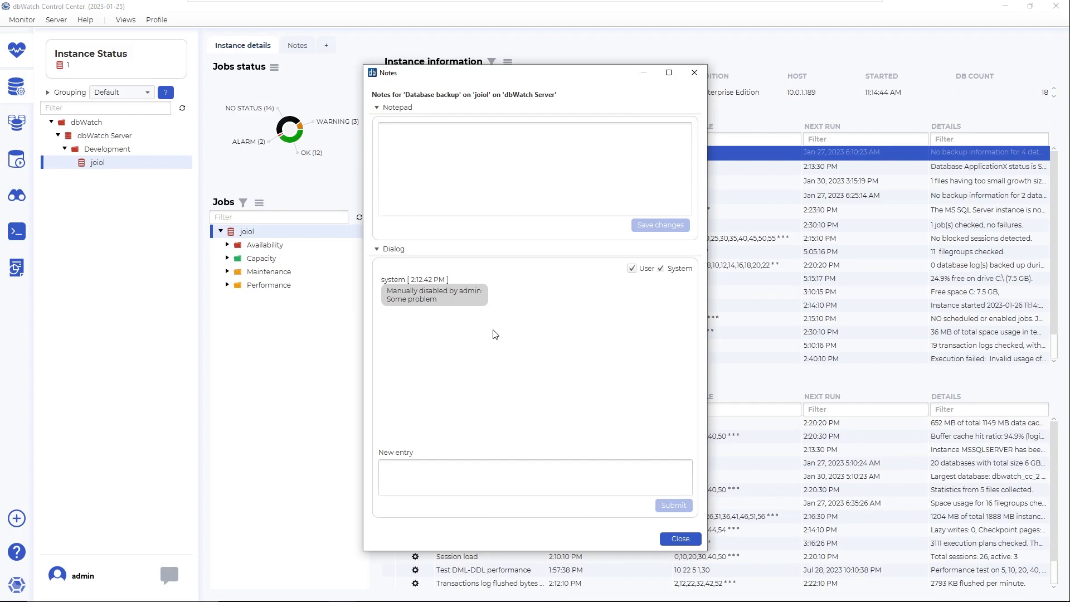
left_click(686, 538)
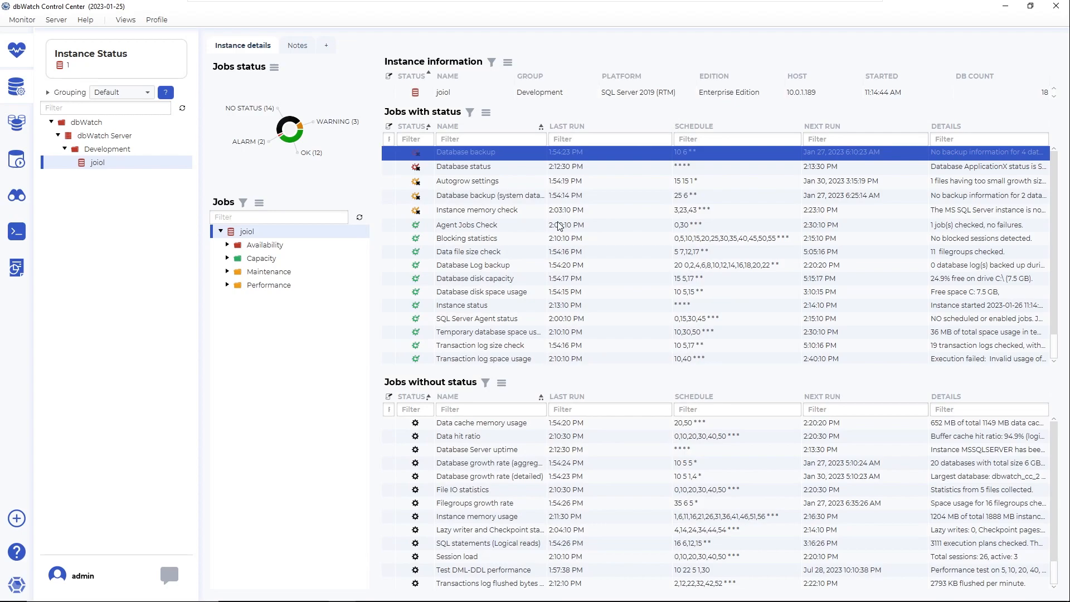
left_click(295, 45)
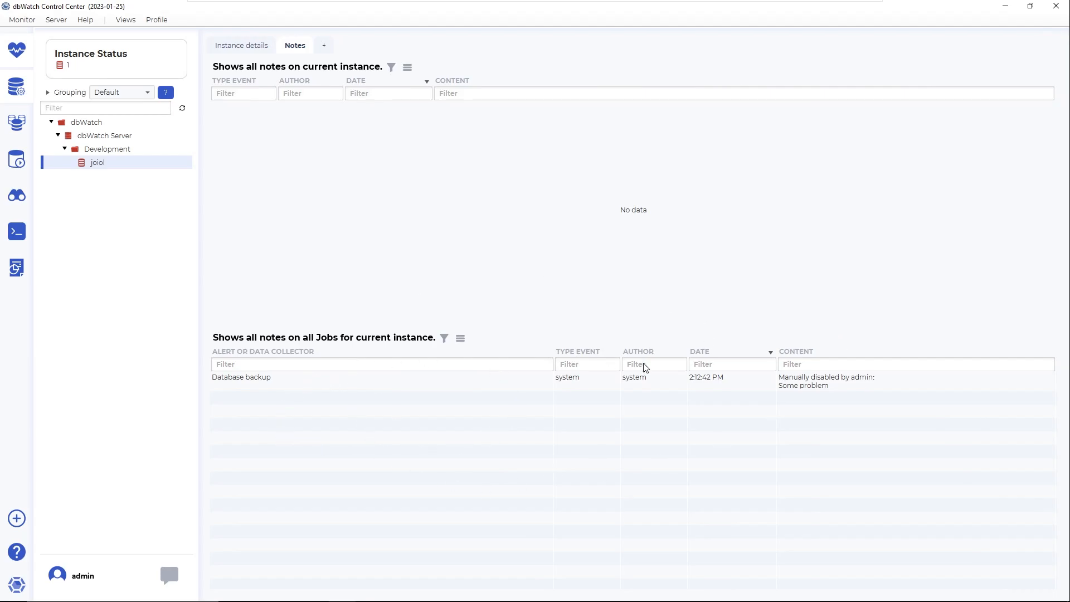
left_click(238, 46)
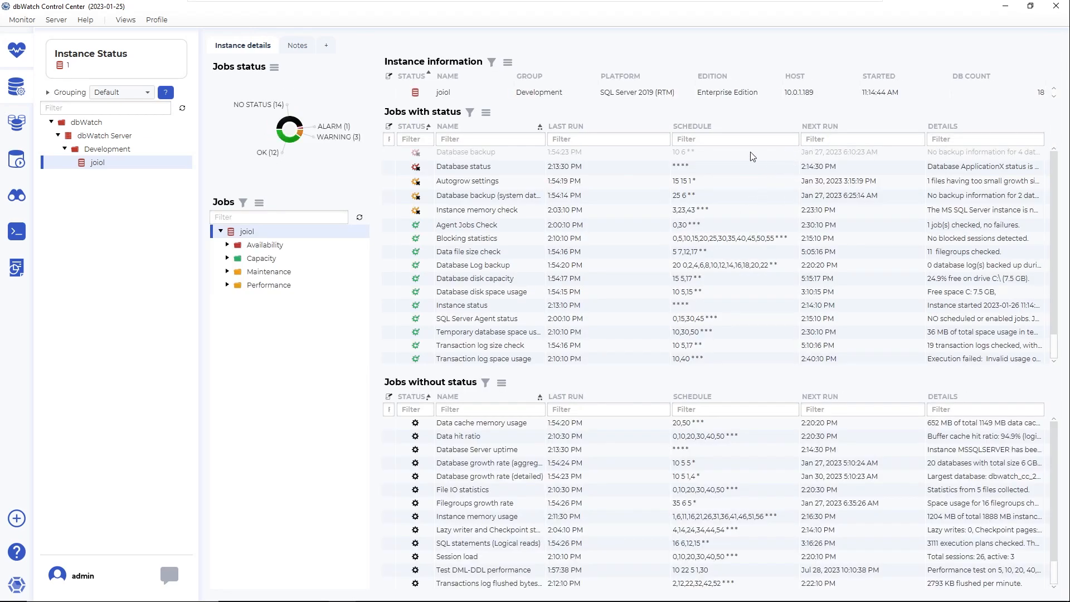
Step: Mark all three alarms in the Database status job's acknowledgement history as acknowledged and save the change
right_click(751, 153)
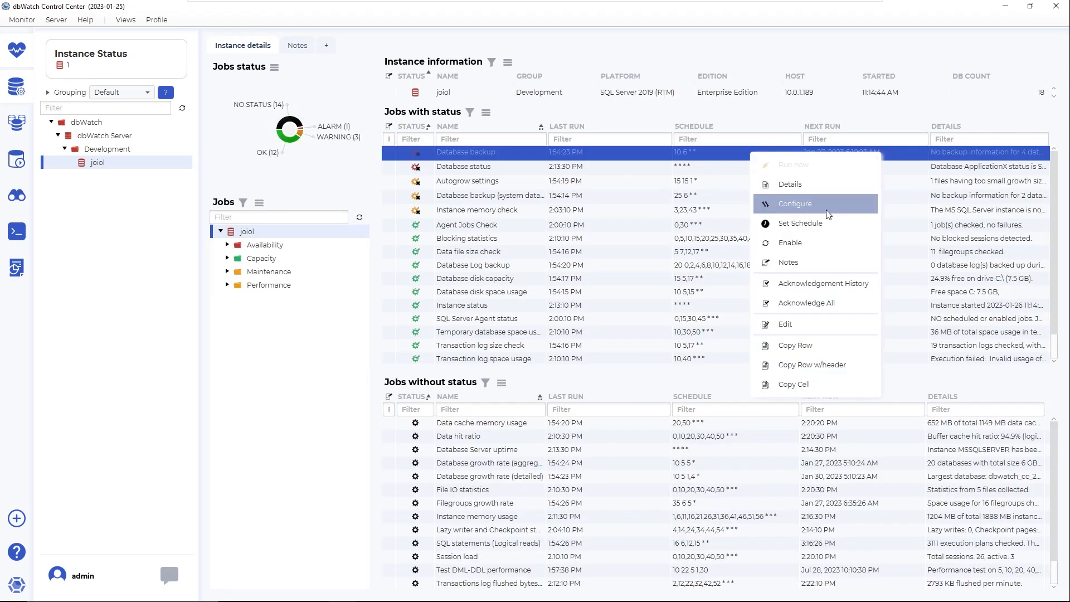
left_click(668, 167)
right_click(668, 167)
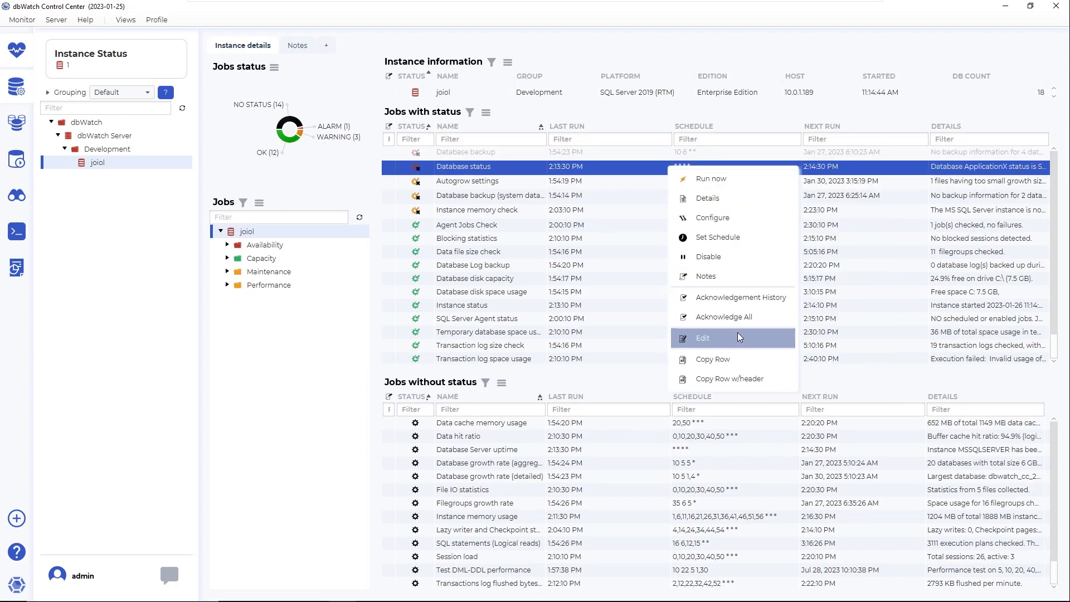
left_click(728, 301)
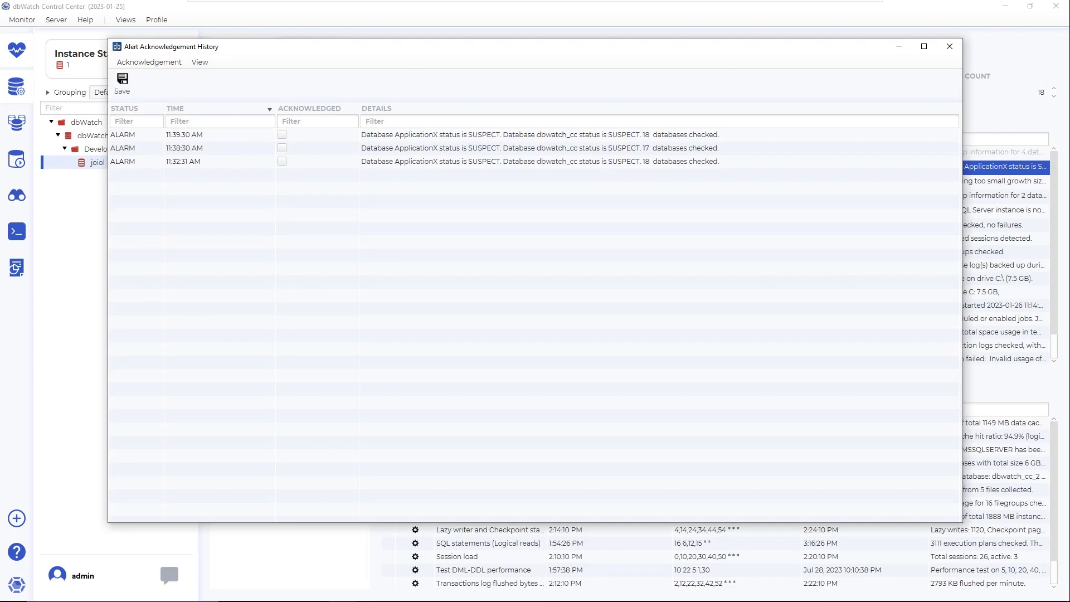
left_click(154, 58)
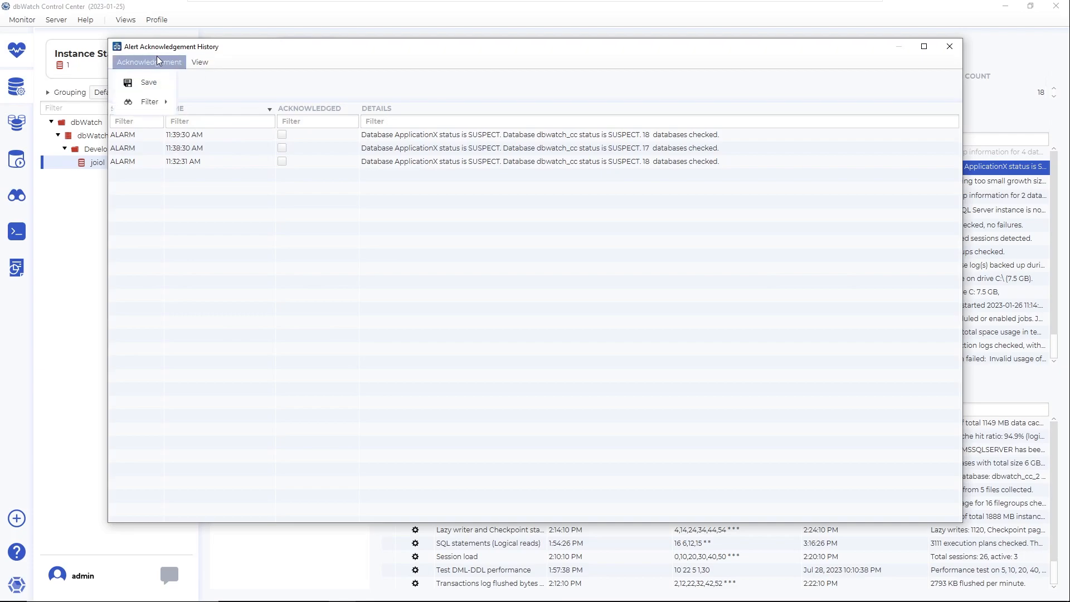
left_click(154, 56)
left_click(282, 135)
left_click(282, 147)
left_click(282, 161)
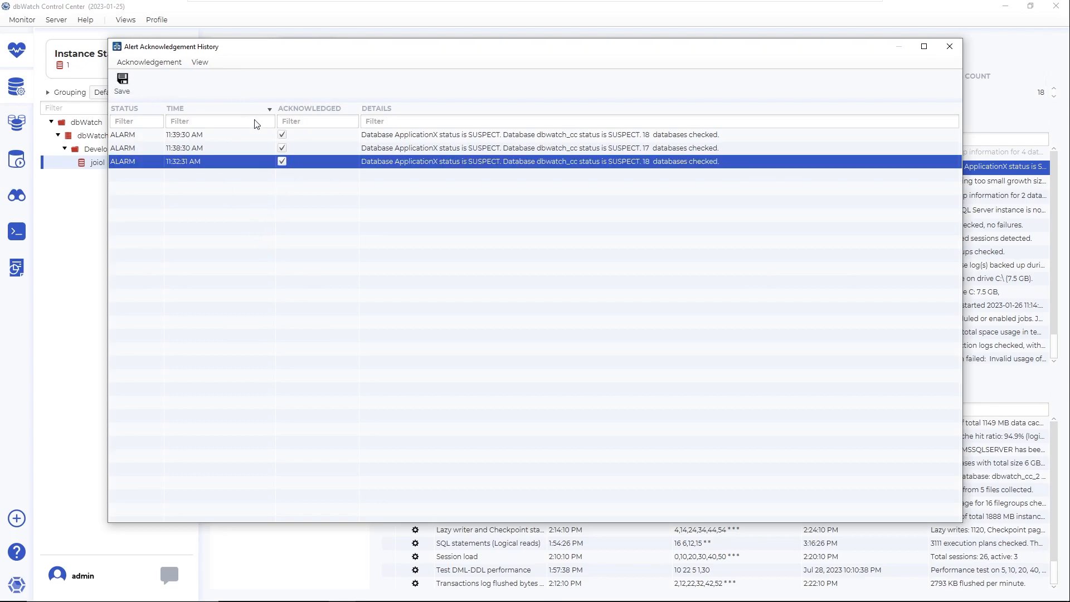
left_click(156, 62)
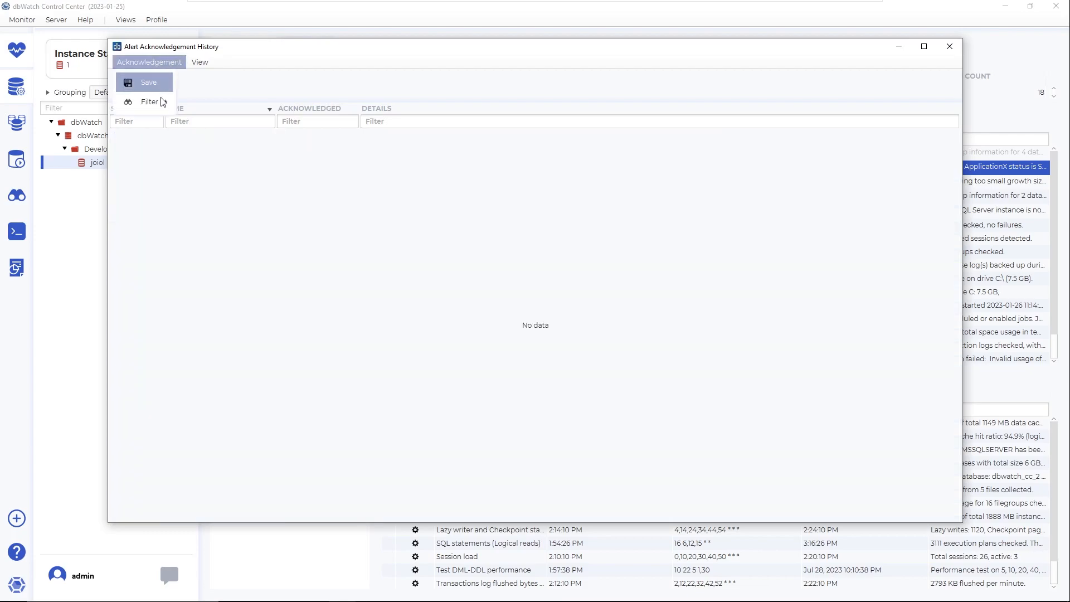
Step: Filter the acknowledgement history to show all alerts, switch back to unacknowledged only, and close the history
mouse_move(158, 101)
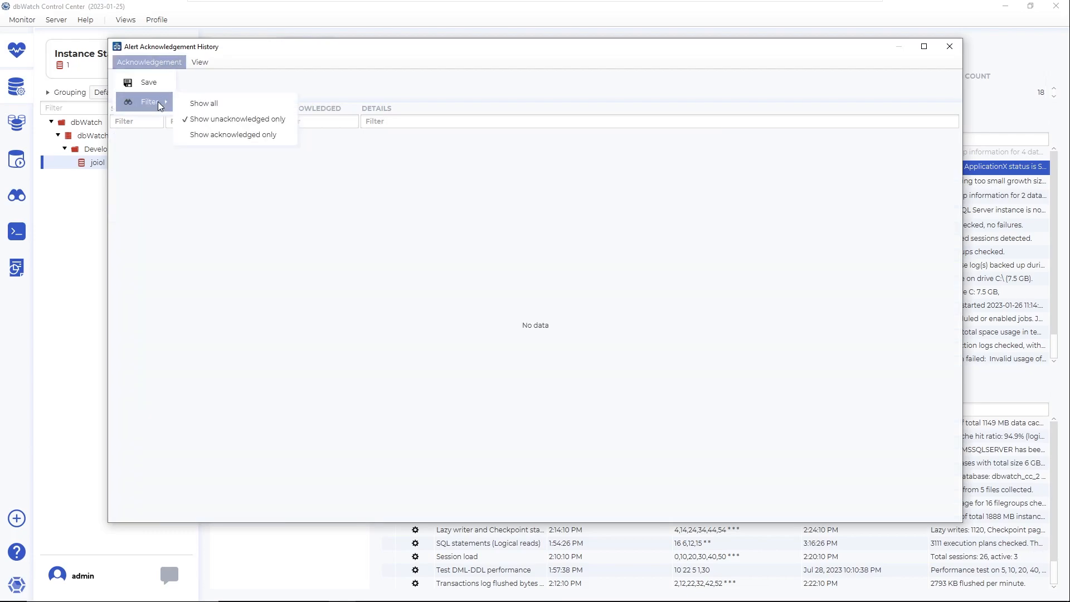
left_click(202, 103)
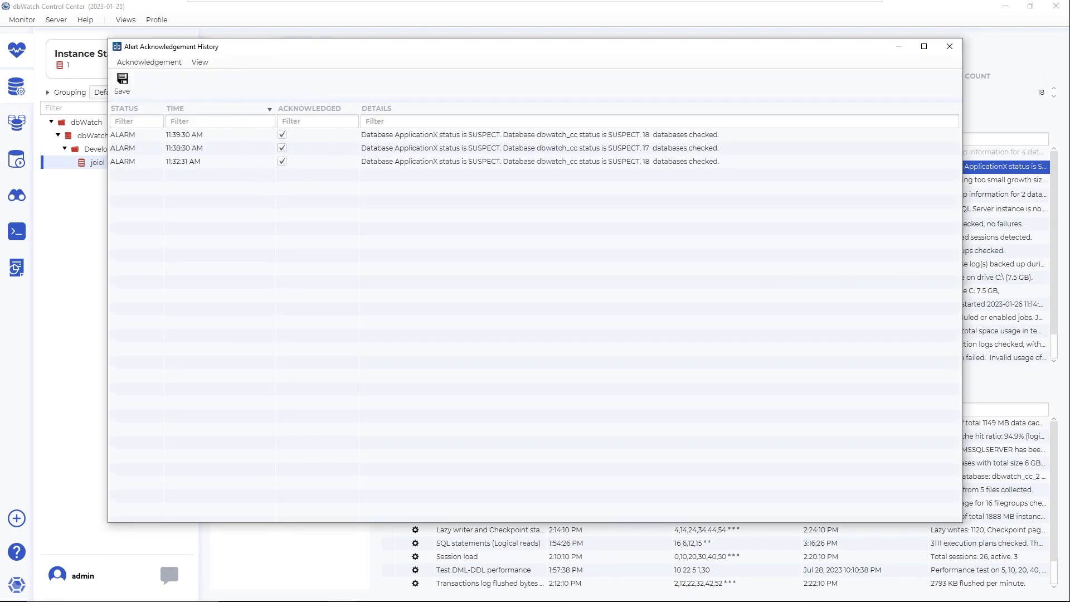
left_click(133, 61)
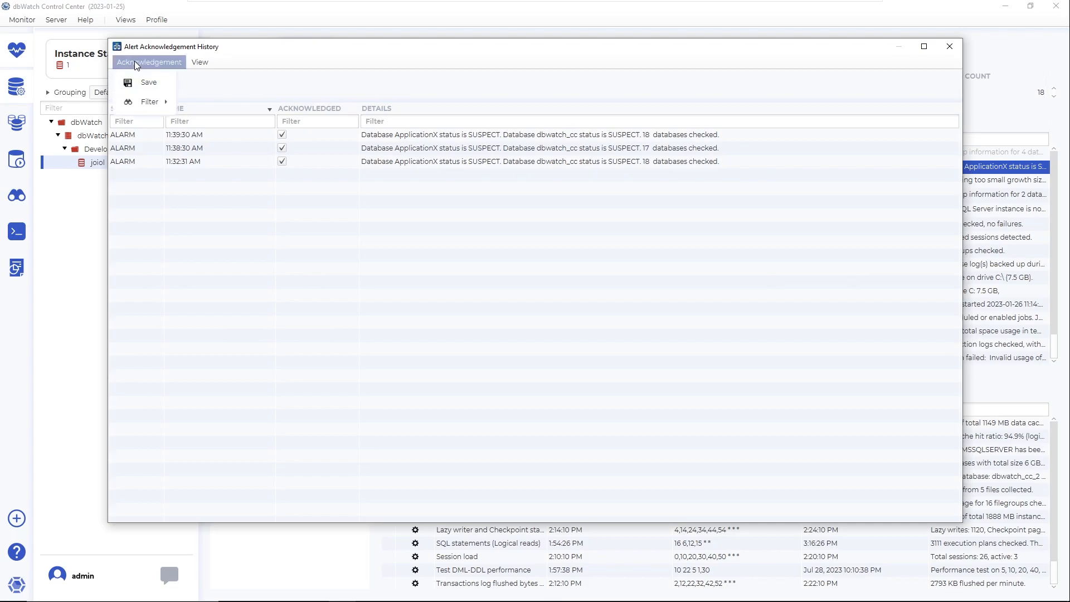
mouse_move(157, 102)
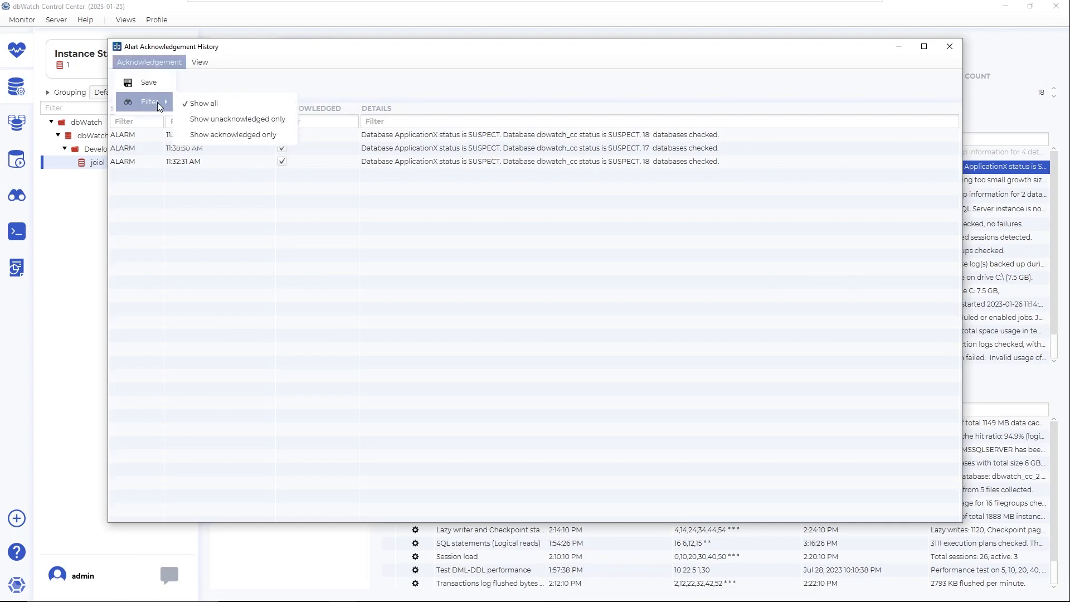
left_click(209, 119)
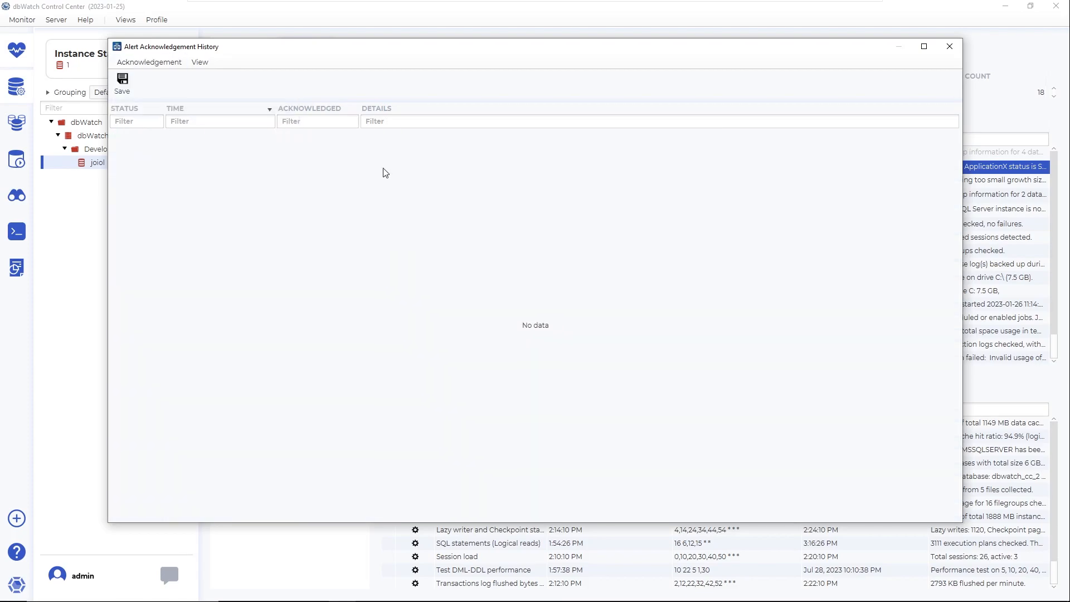
left_click(950, 48)
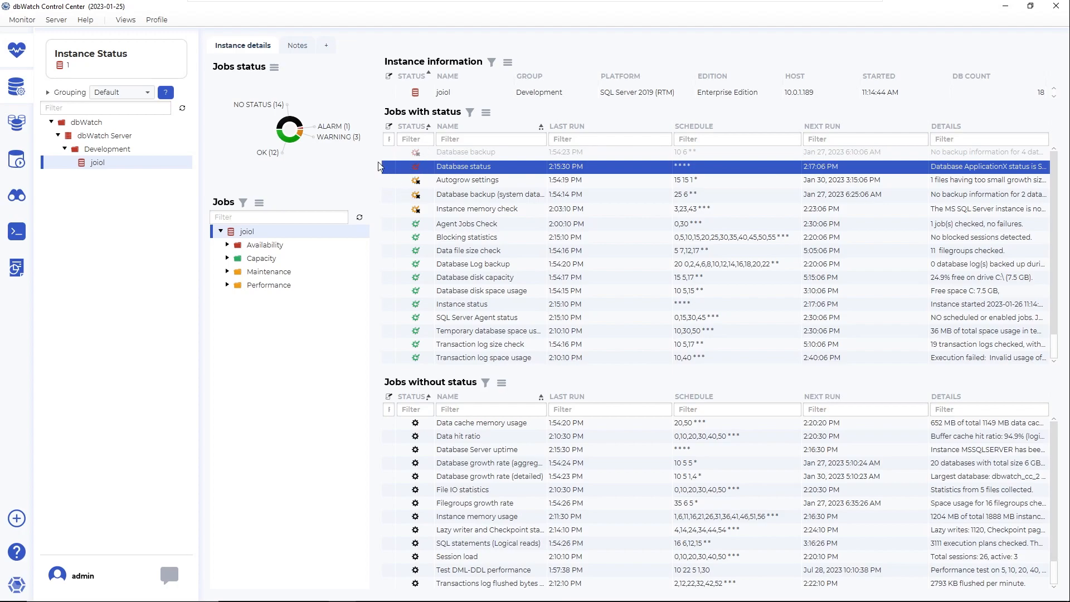
left_click(444, 183)
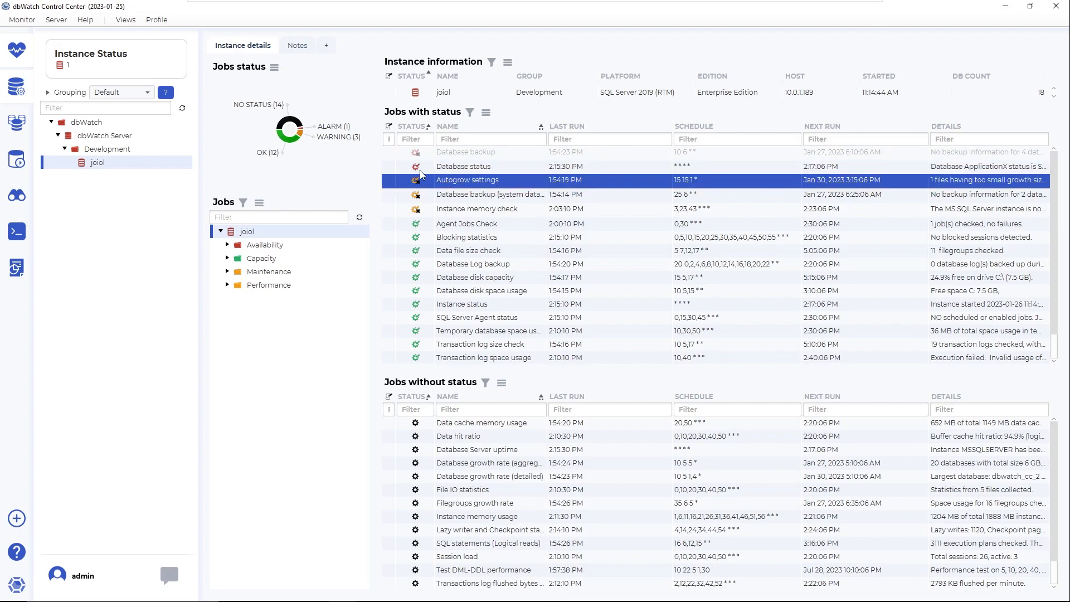
left_click(599, 164)
right_click(599, 163)
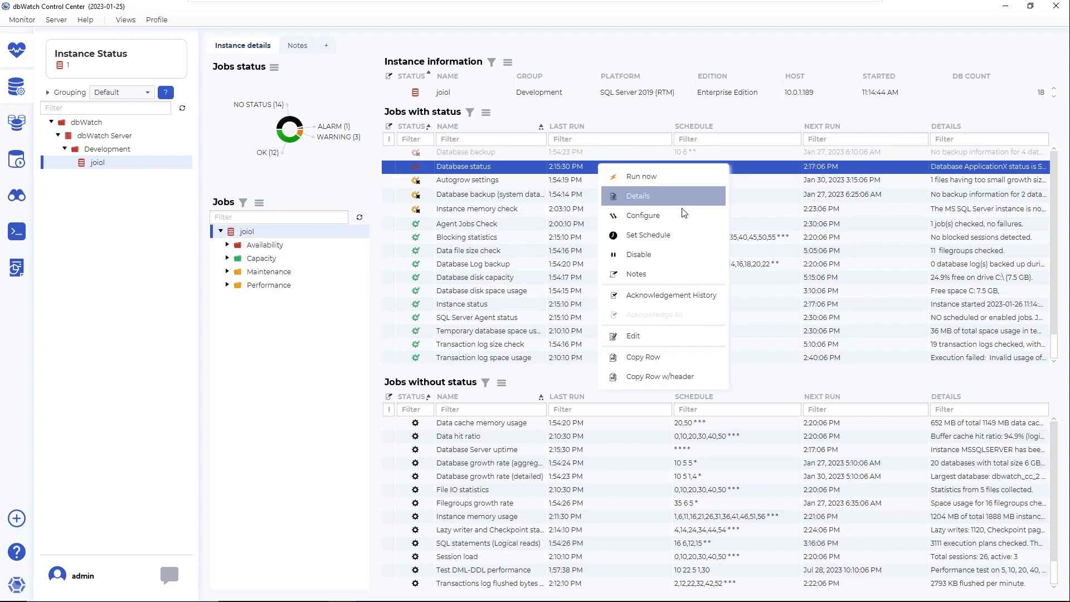
Step: Open the Autogrow settings job for editing and examine the SQL of its two CREATE PROCEDURE implementation entries
left_click(546, 184)
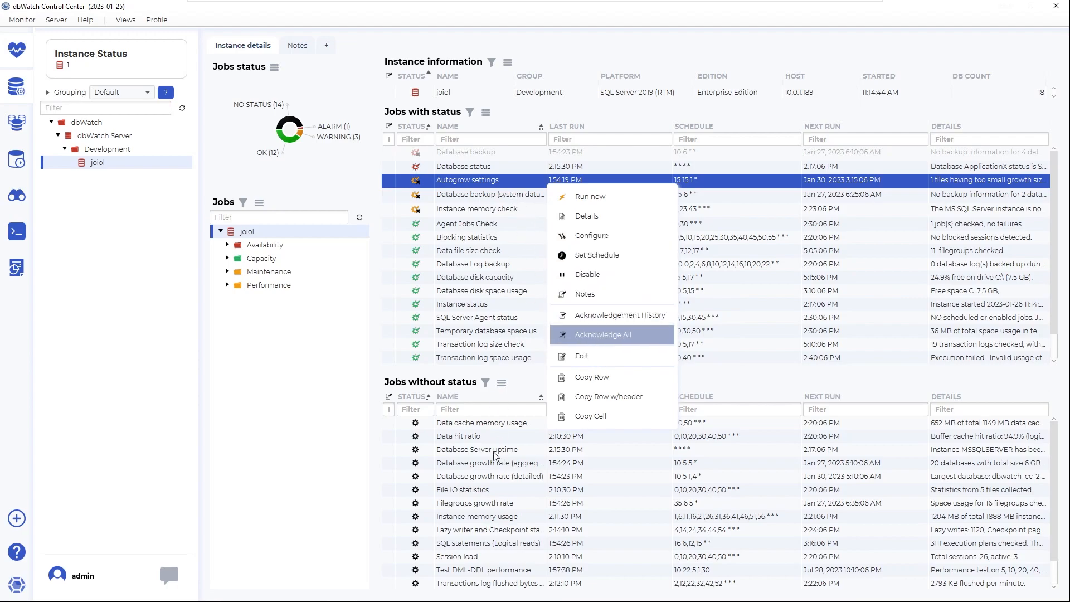
left_click(585, 353)
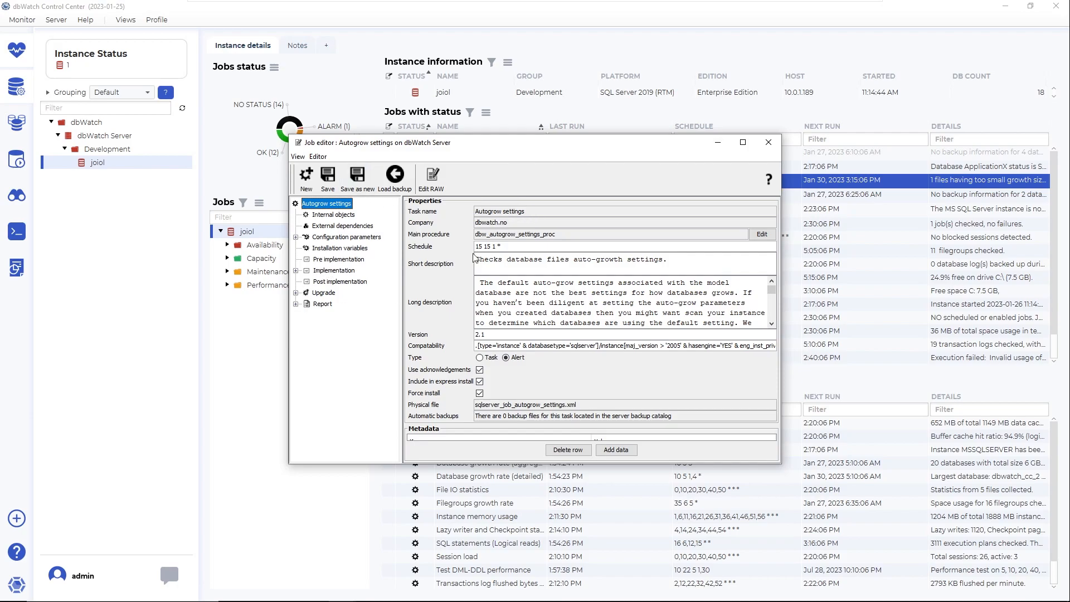
left_click(296, 271)
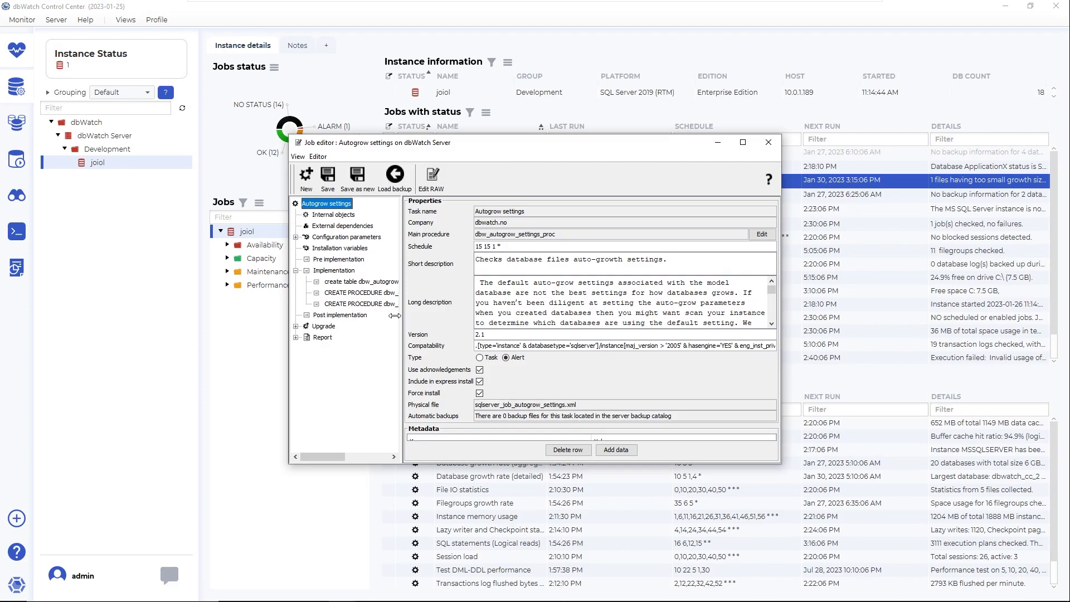
left_click(368, 293)
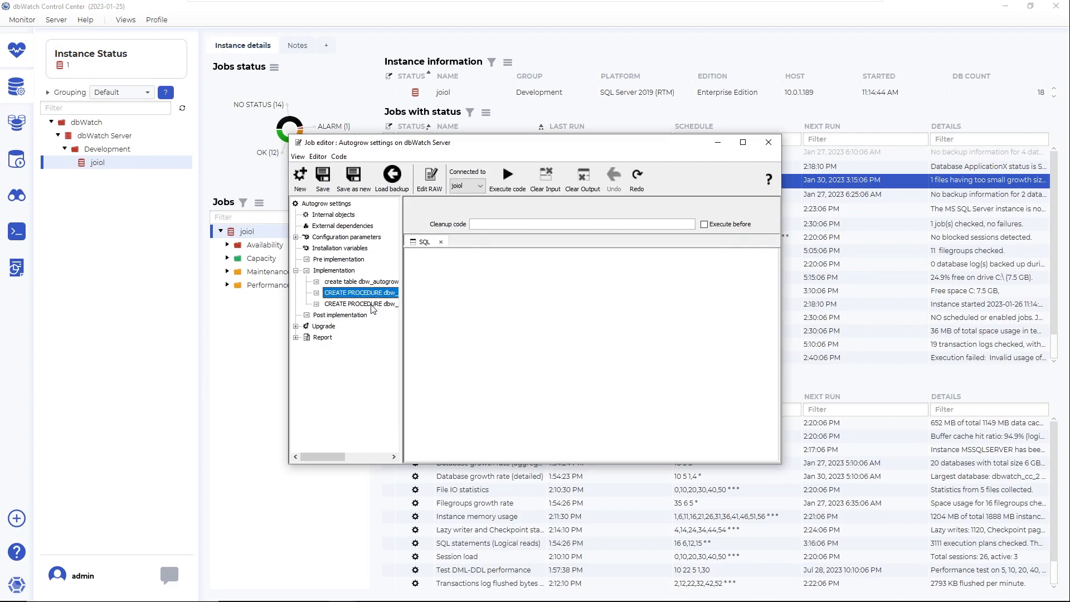
left_click(371, 305)
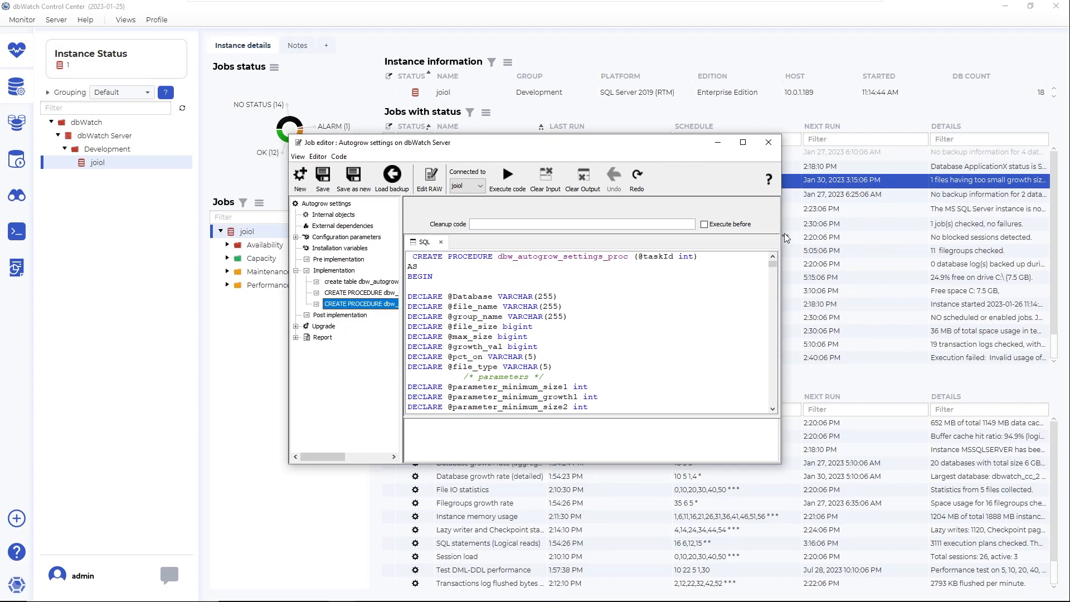
Step: Check the fields for saving the Autogrow settings job as a new task, cancel, and close the job editor
left_click(360, 187)
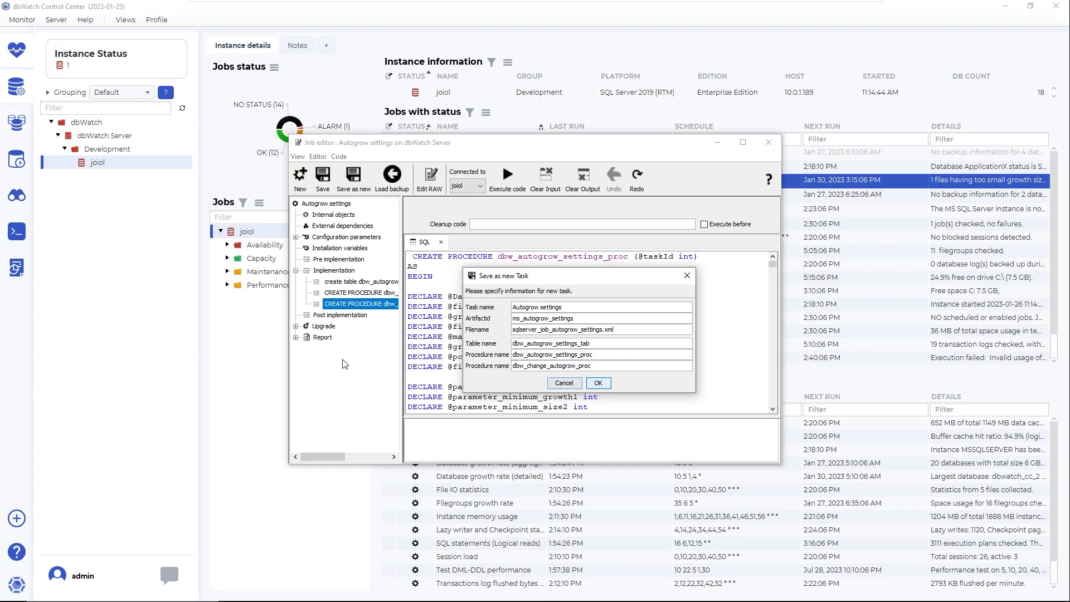
left_click(564, 383)
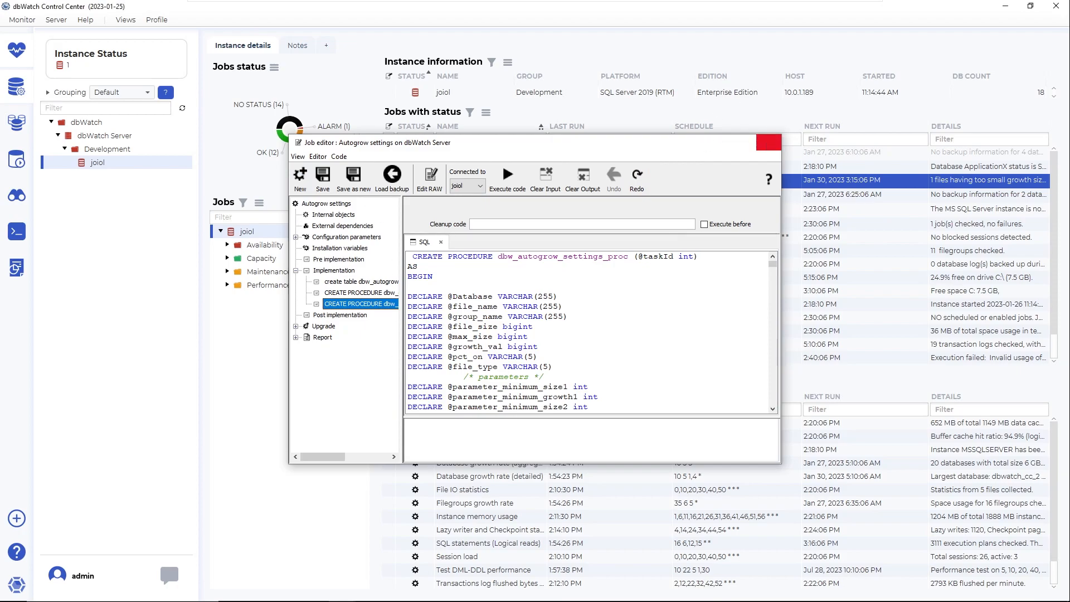
left_click(768, 142)
right_click(586, 178)
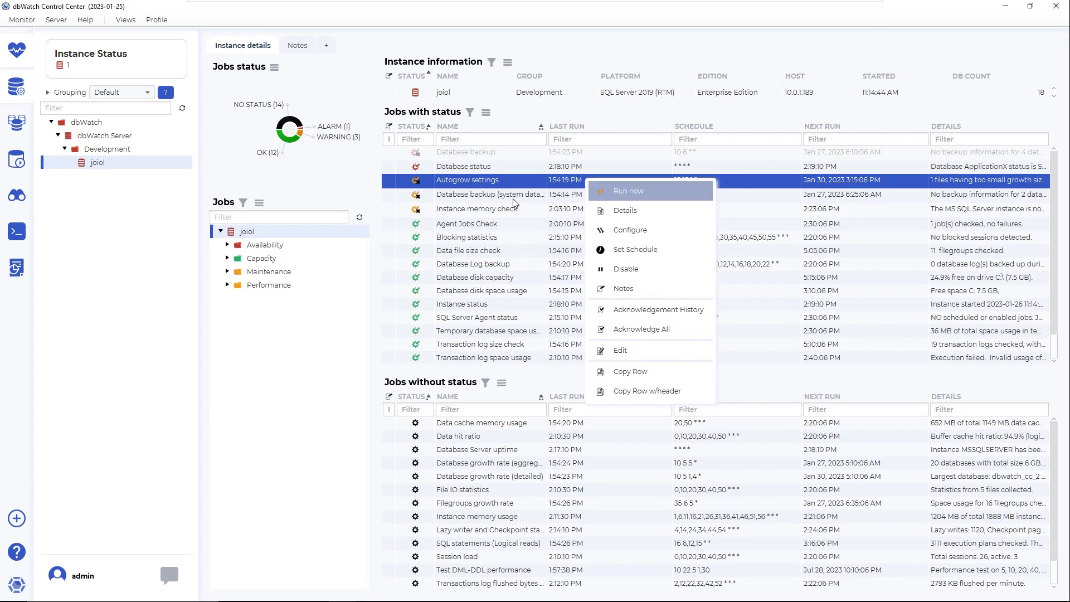
left_click(477, 241)
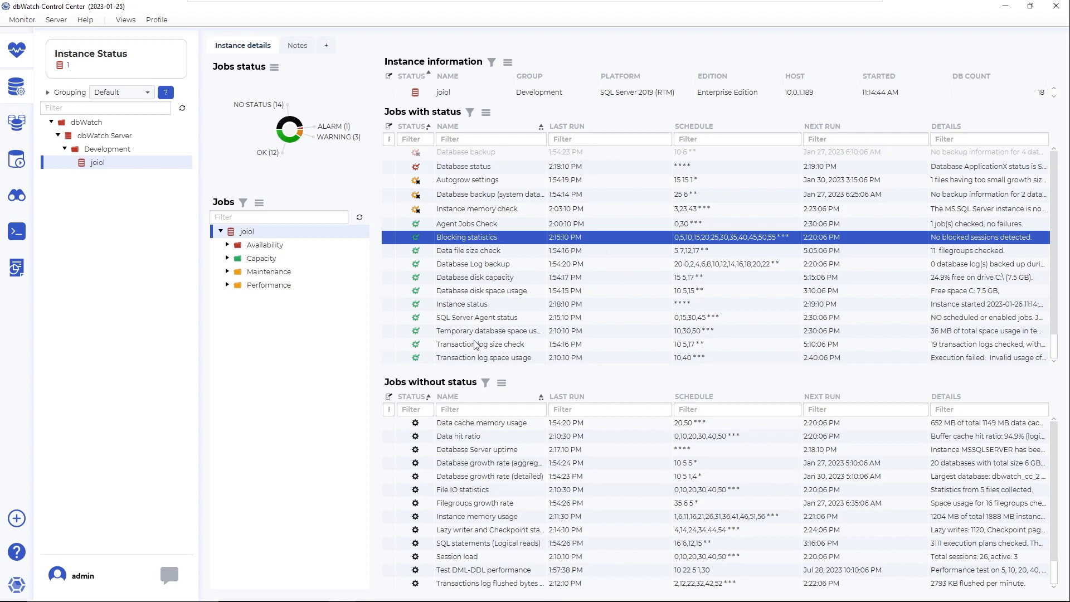
scroll(490, 253, "down", 1)
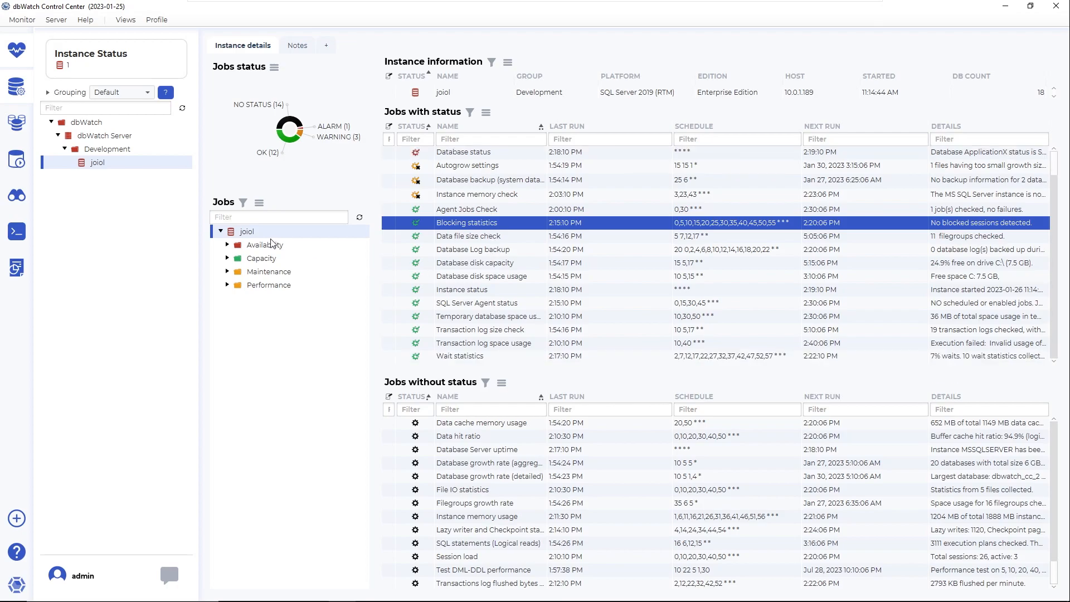
Step: Open the job configuration for the joiol instance and review the jobs in every category from Availability to Performance
right_click(242, 238)
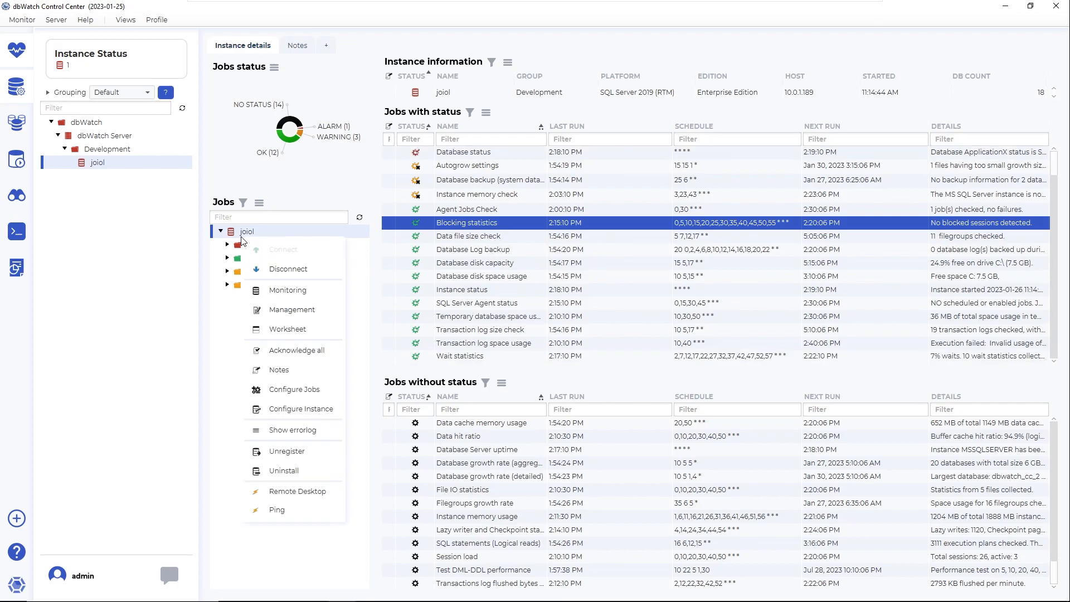
left_click(297, 389)
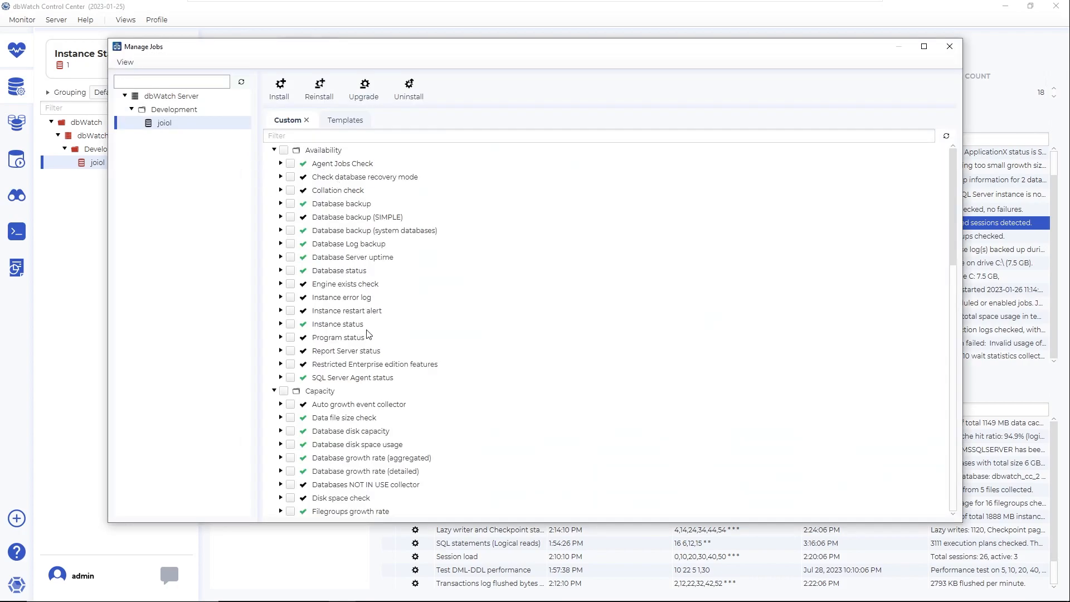
scroll(361, 418, "down", 7)
scroll(361, 418, "down", 8)
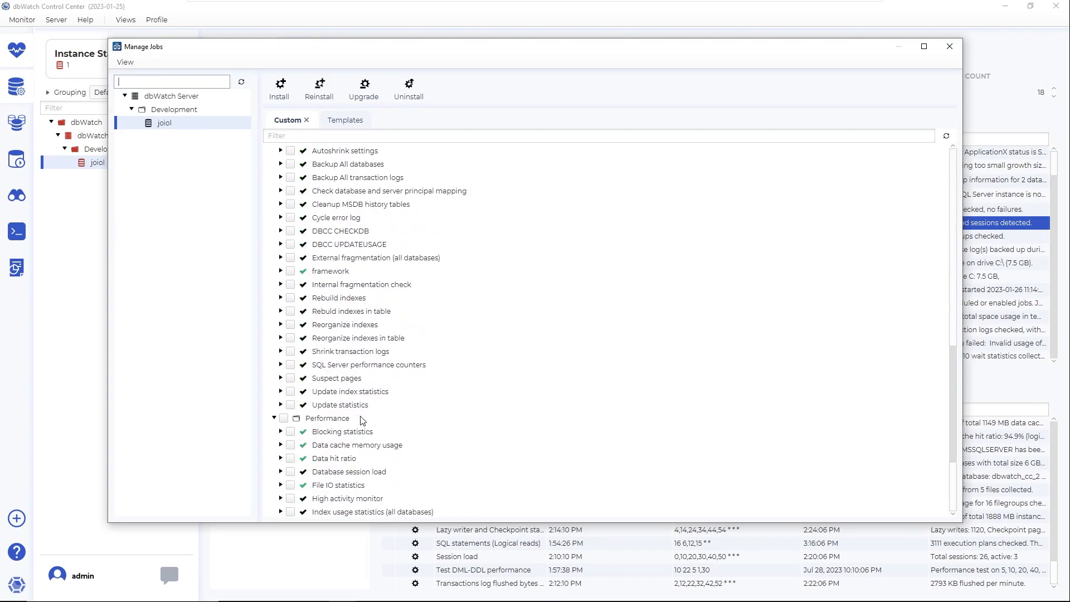
scroll(363, 419, "down", 3)
scroll(362, 419, "up", 6)
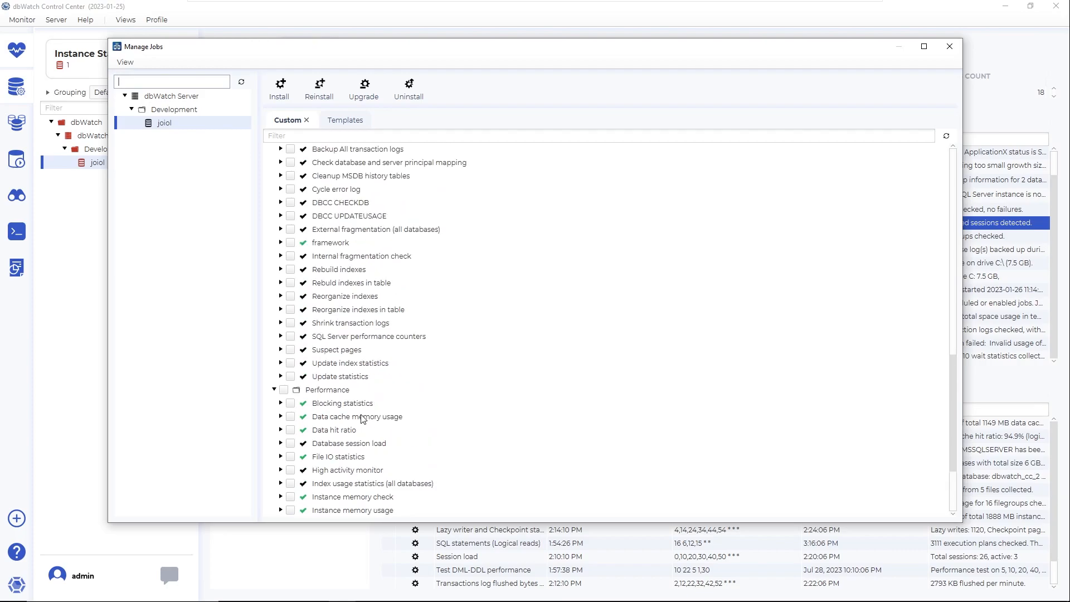
scroll(363, 419, "up", 2)
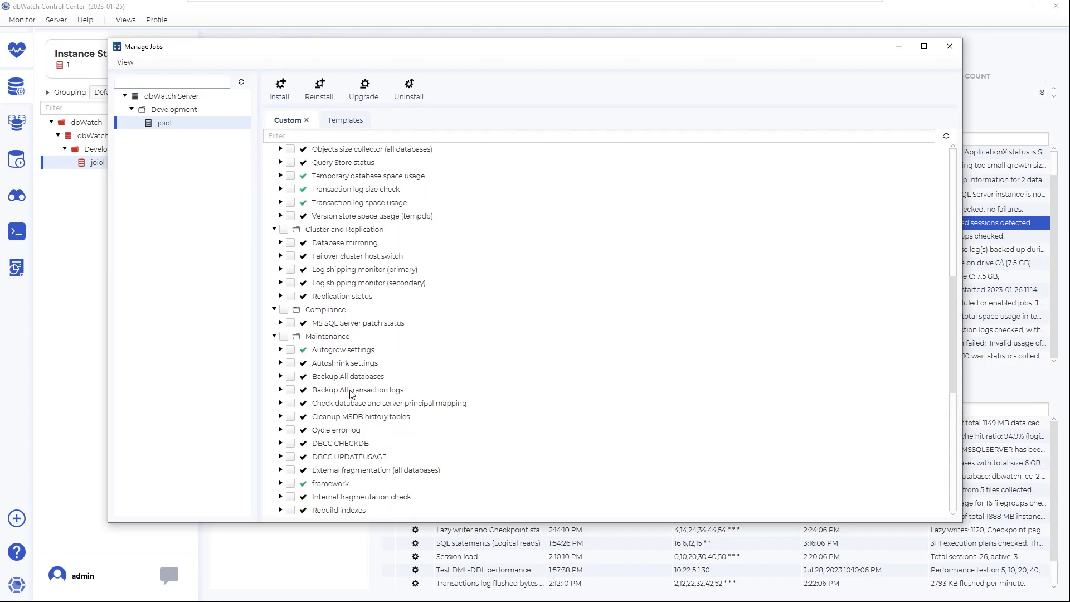
scroll(305, 396, "up", 3)
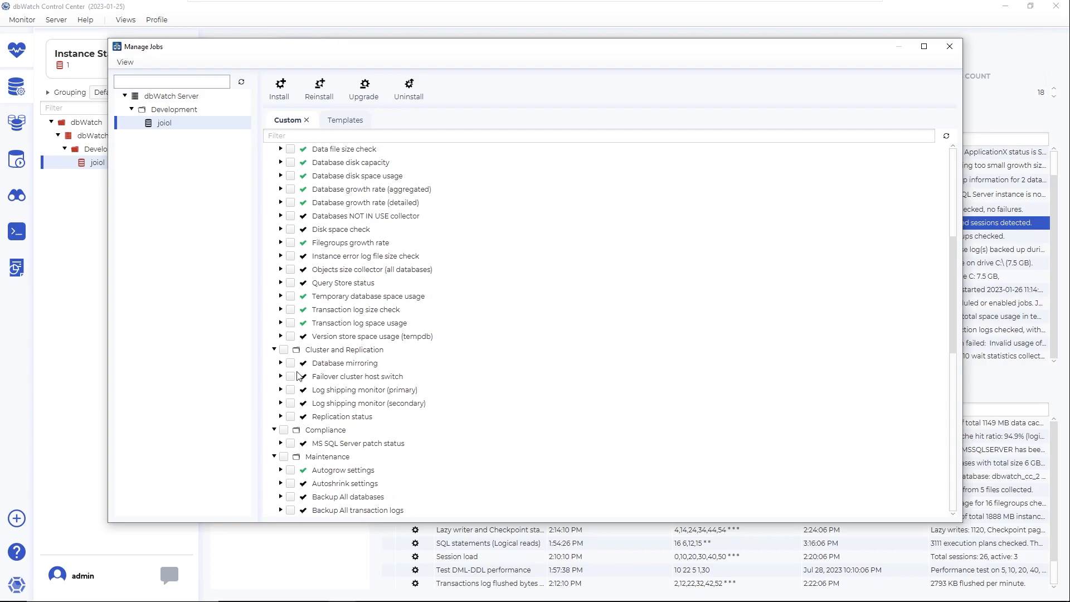
scroll(296, 380, "down", 2)
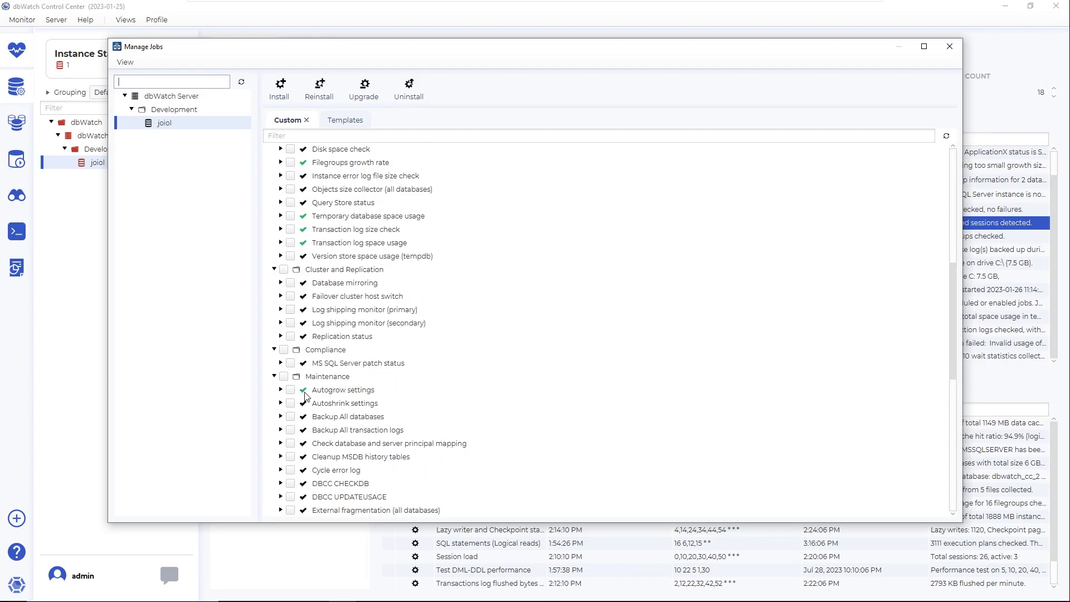
scroll(322, 348, "up", 7)
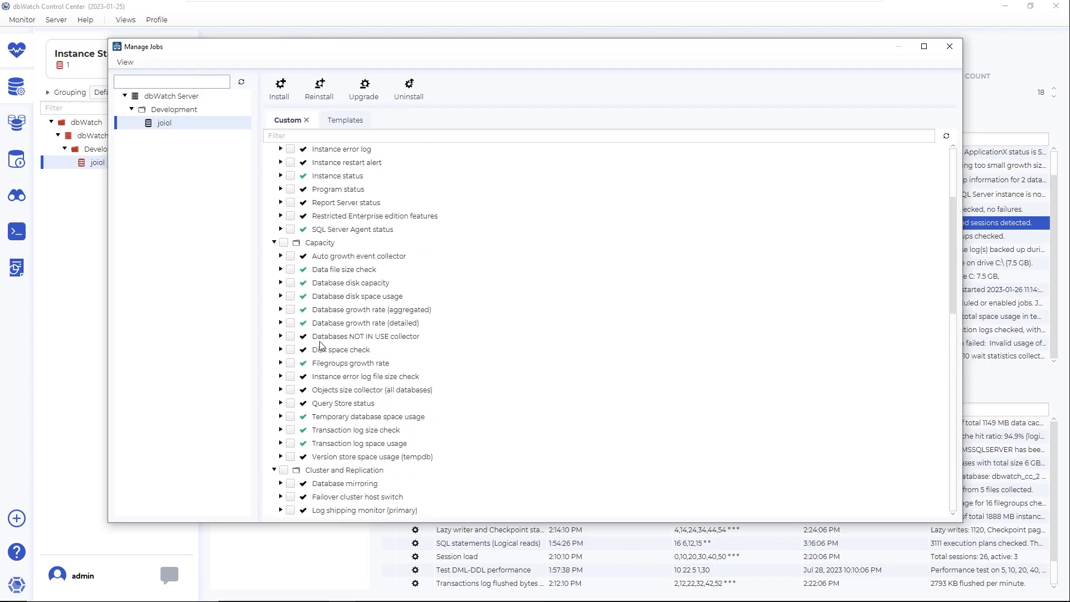
scroll(321, 347, "up", 2)
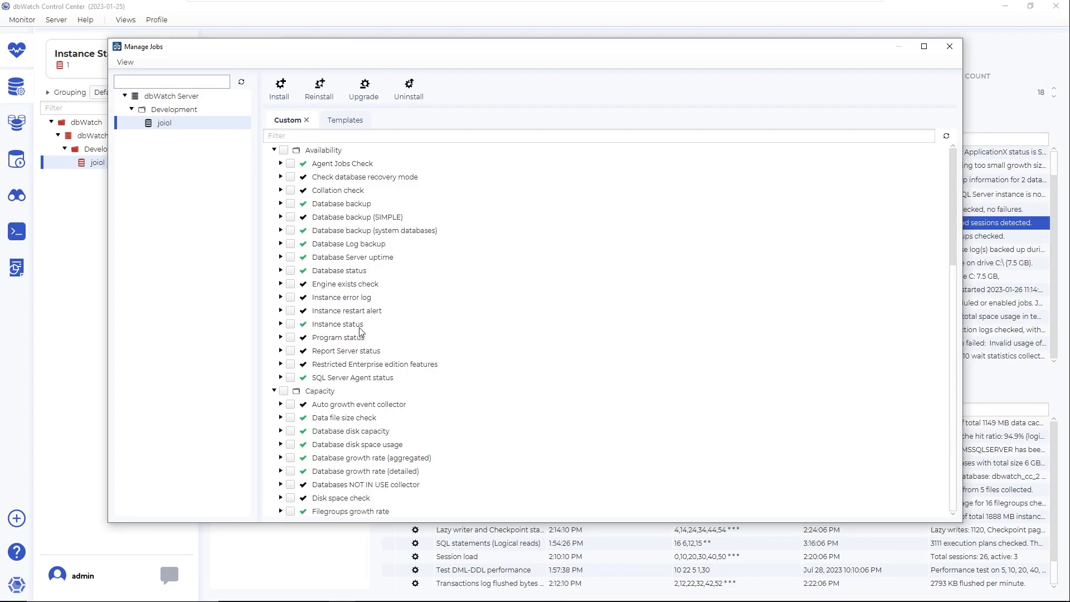
scroll(411, 404, "down", 15)
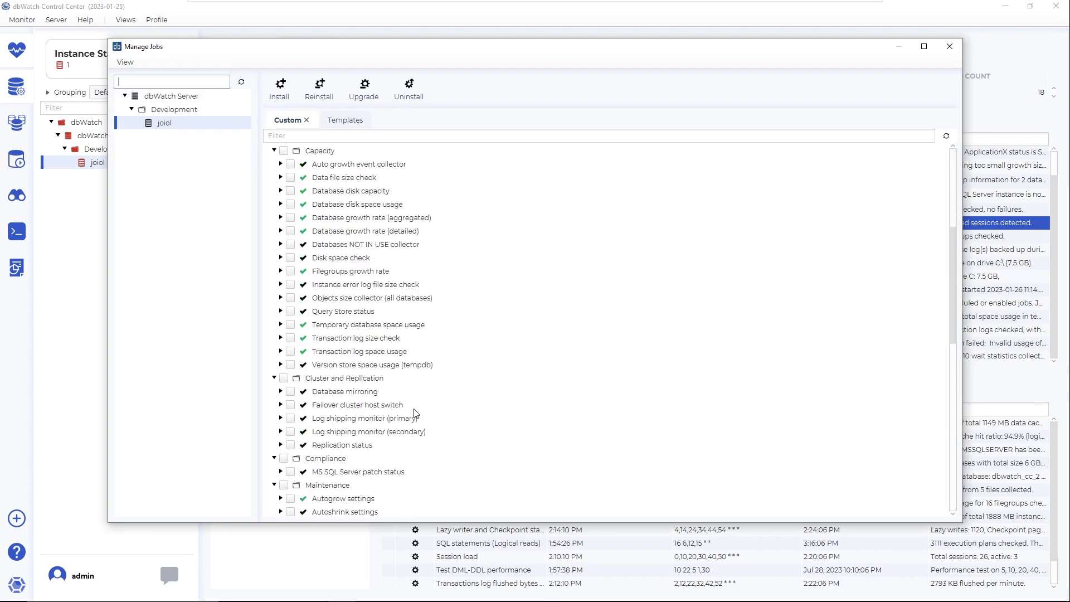
scroll(477, 464, "down", 2)
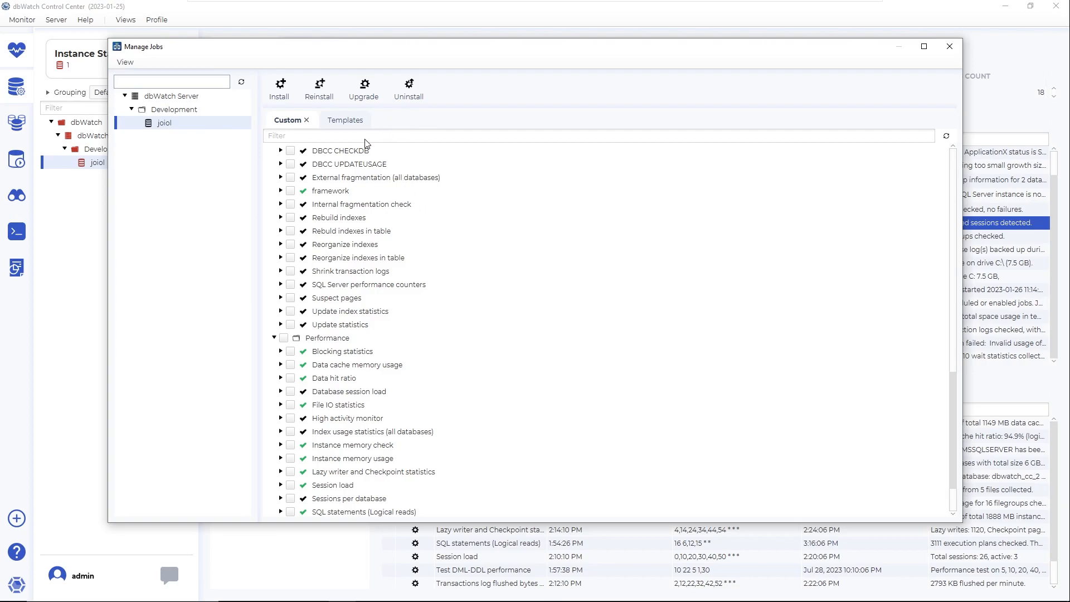
Step: Check the compatible jobs of the Default (all platforms) template, return to the custom job list, and close job management
left_click(346, 121)
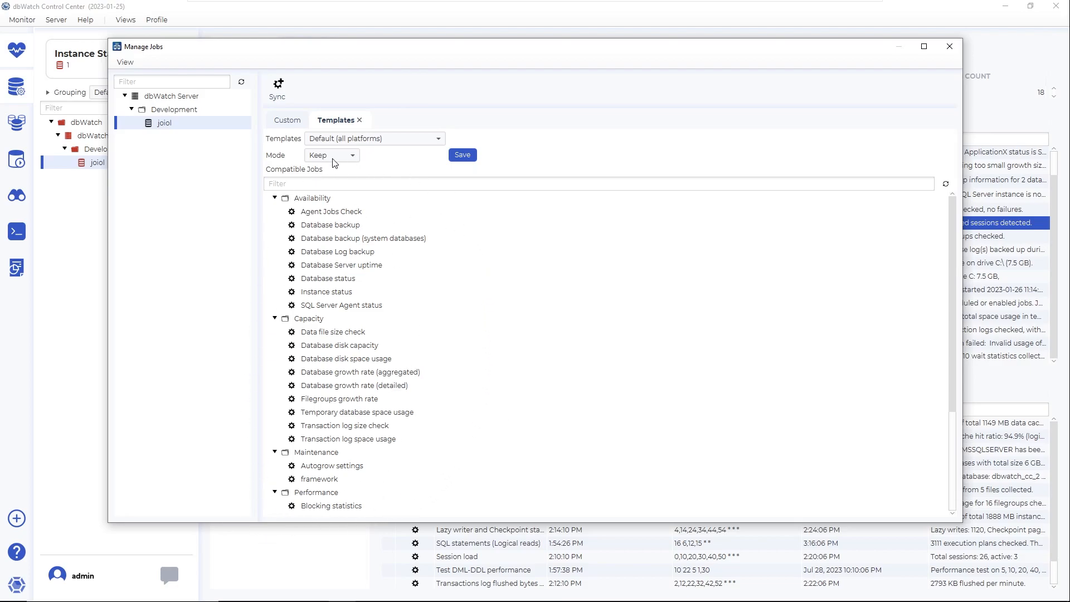
left_click(285, 121)
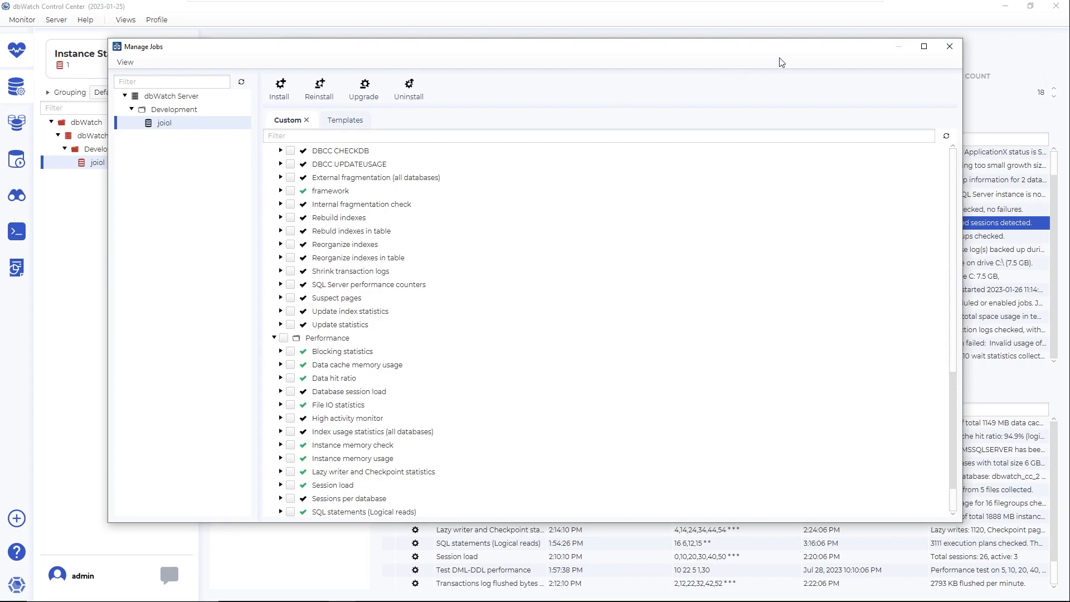
left_click(955, 47)
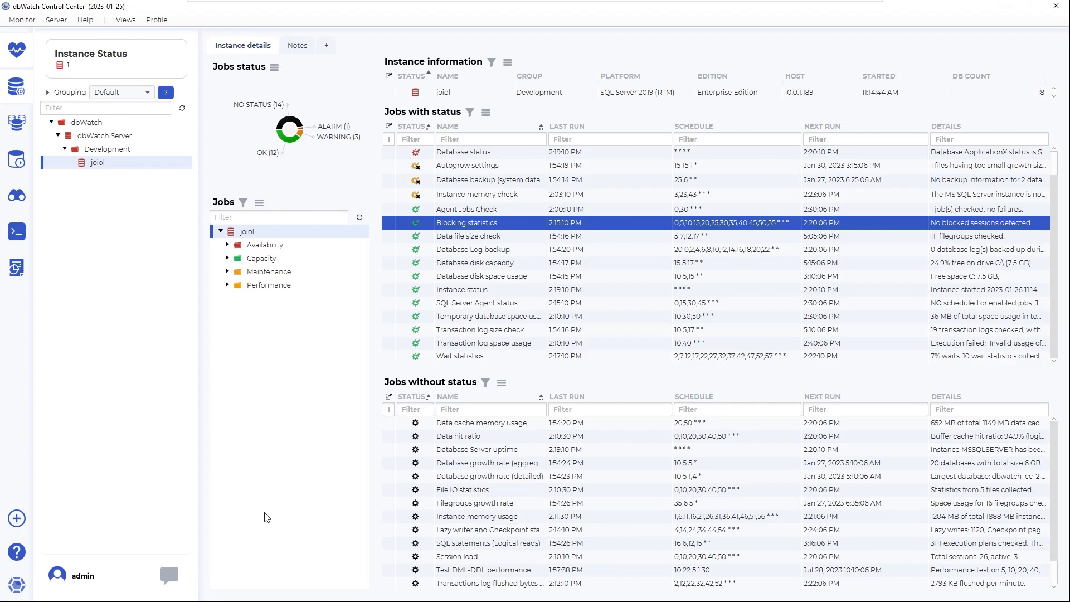
mouse_move(357, 601)
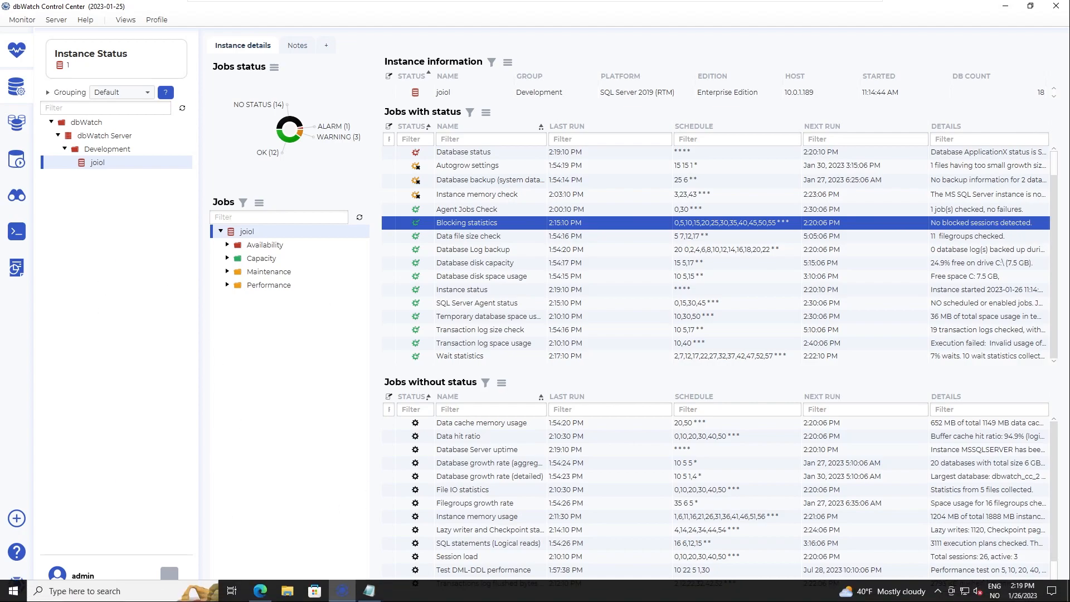